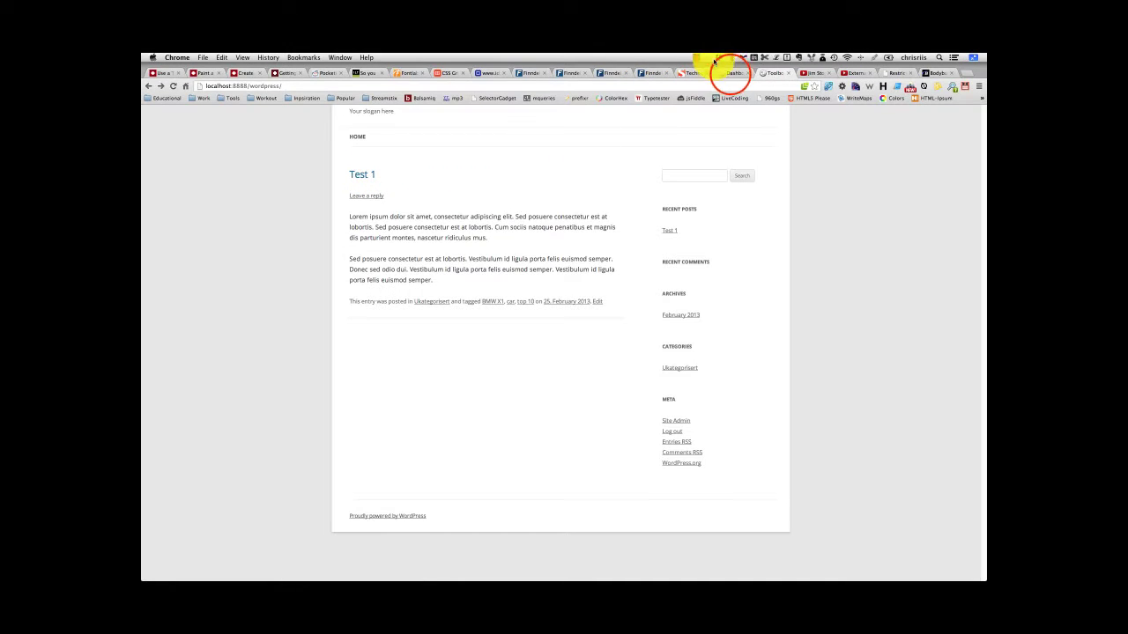
# Switch to the WordPress dashboard and open the list of all posts
pyautogui.click(730, 74)
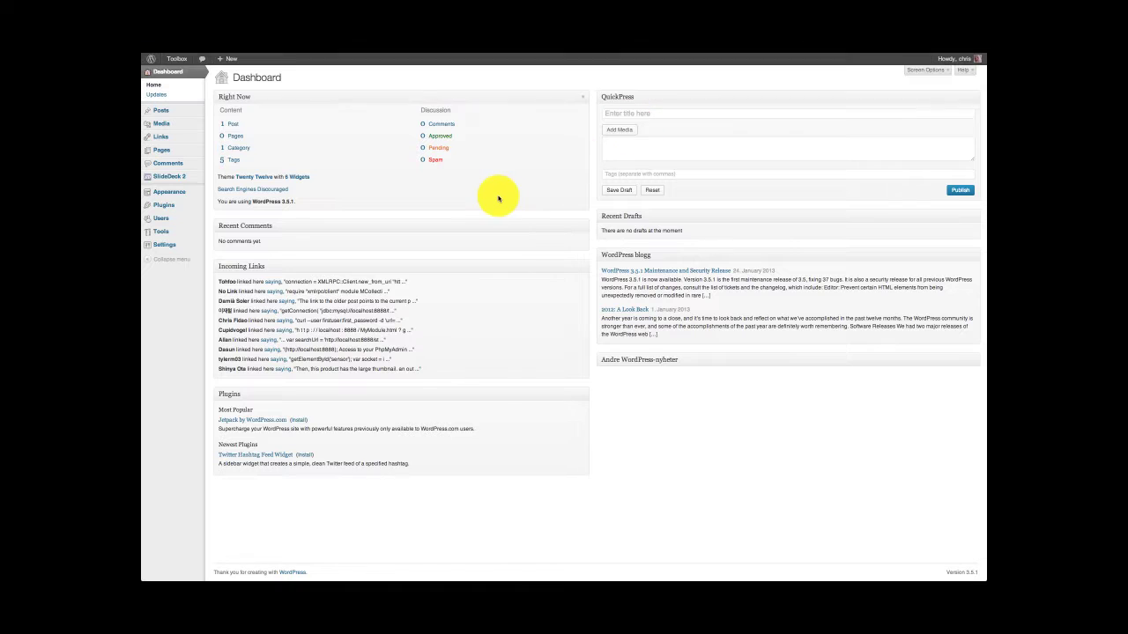
pyautogui.click(161, 111)
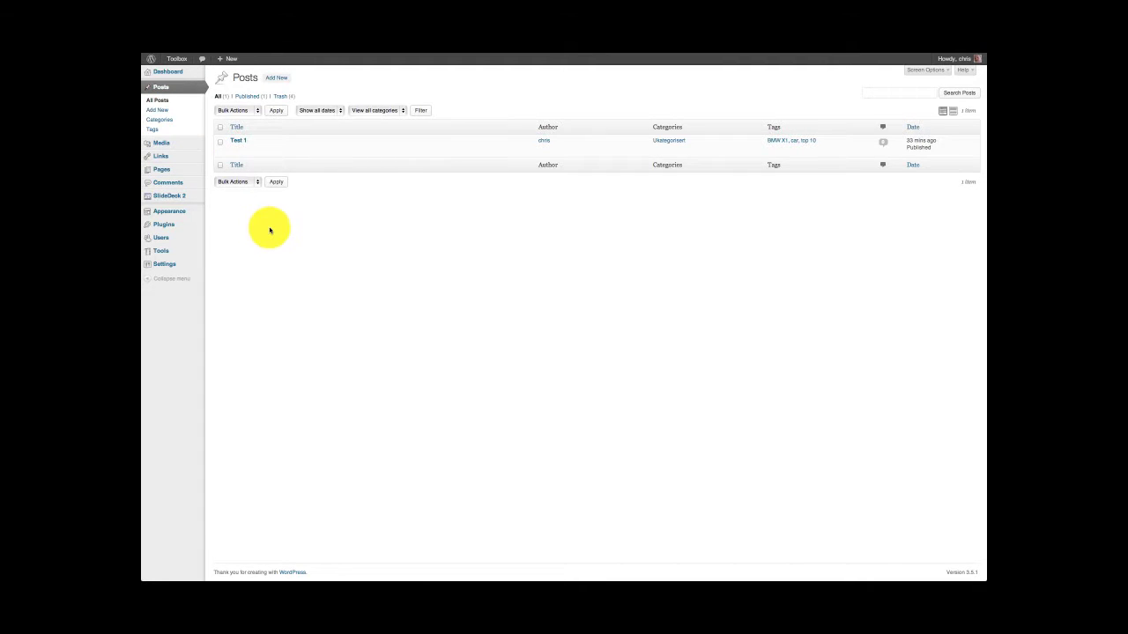
pyautogui.click(250, 172)
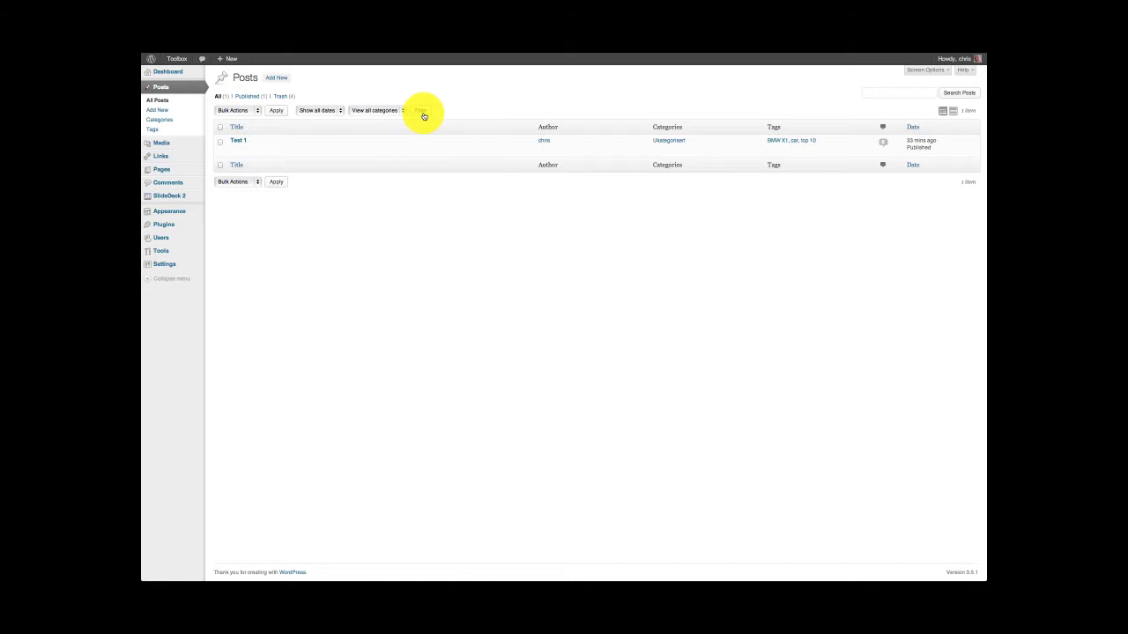
# Search the posts for "bmw"
pyautogui.click(873, 94)
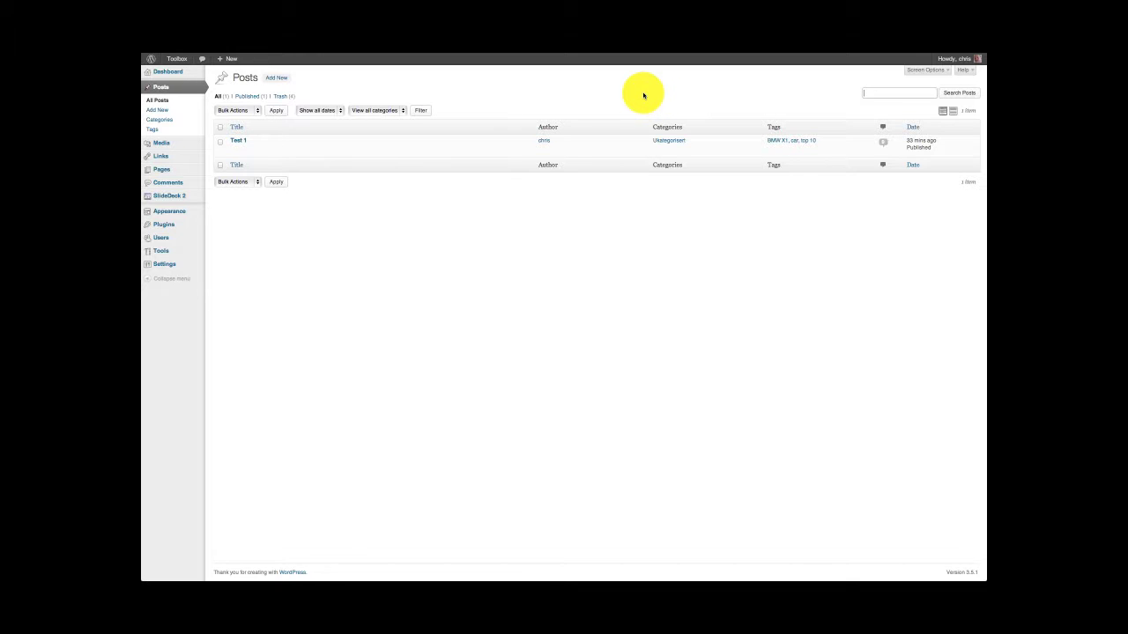
pyautogui.click(880, 94)
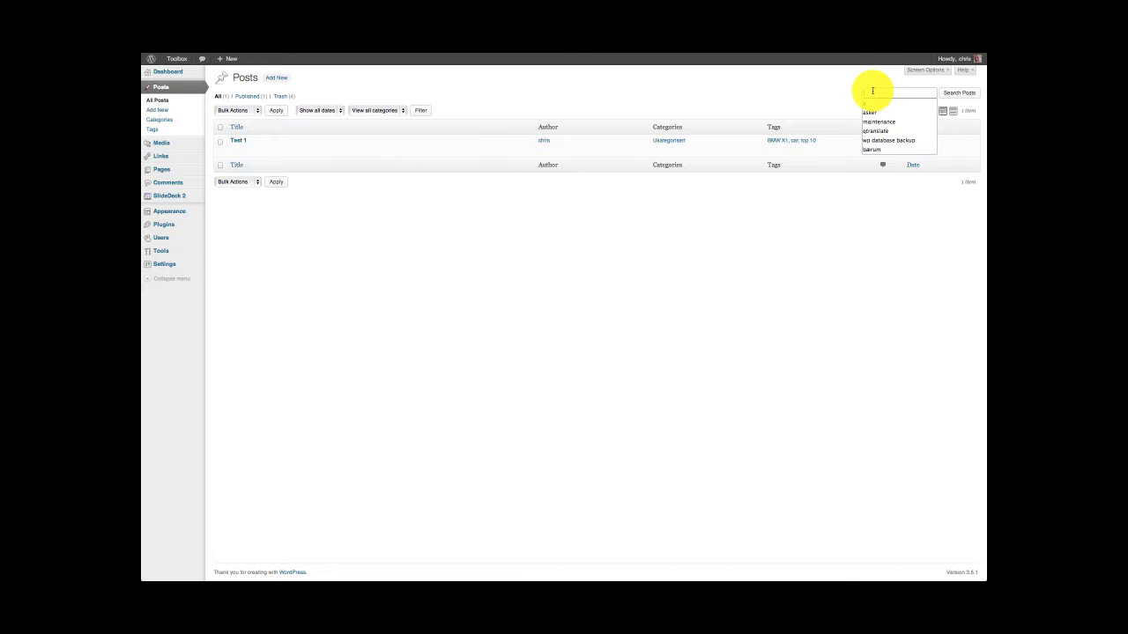
pyautogui.write('bmw')
pyautogui.press('Return')
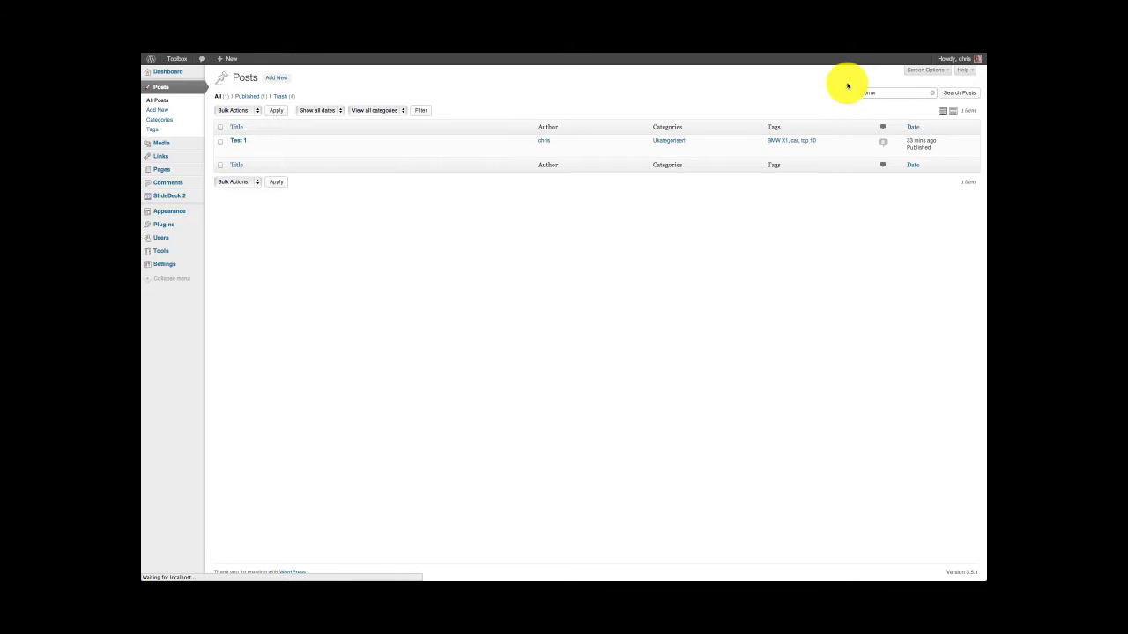
pyautogui.moveTo(516, 96)
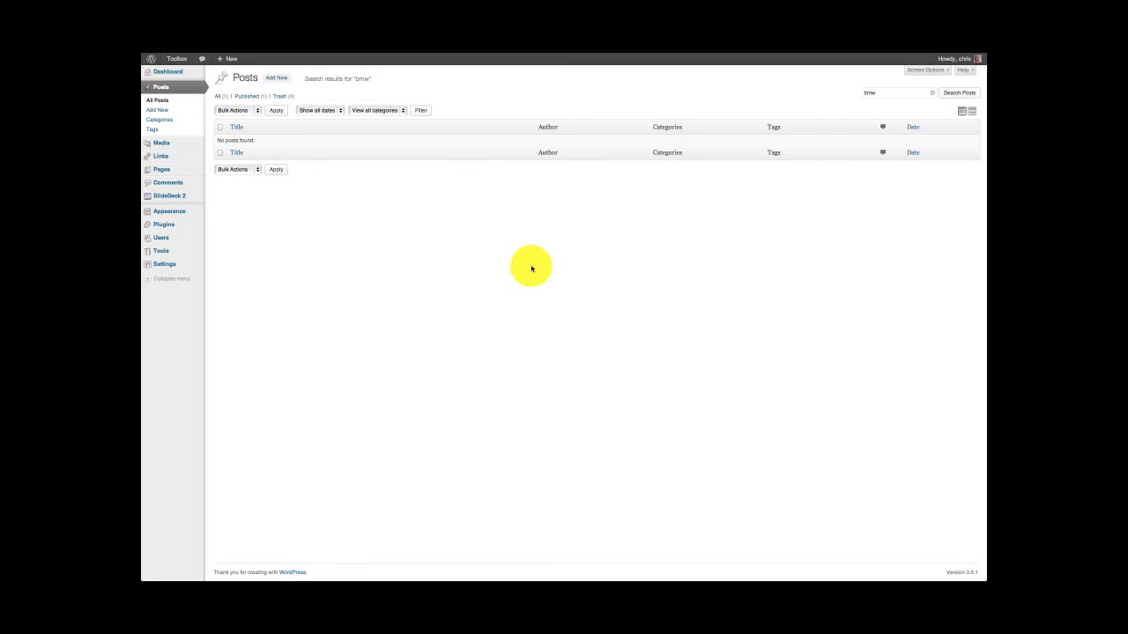
# Clear the "bmw" search, try the excerpt and list views, and return to the full list of posts
pyautogui.click(932, 93)
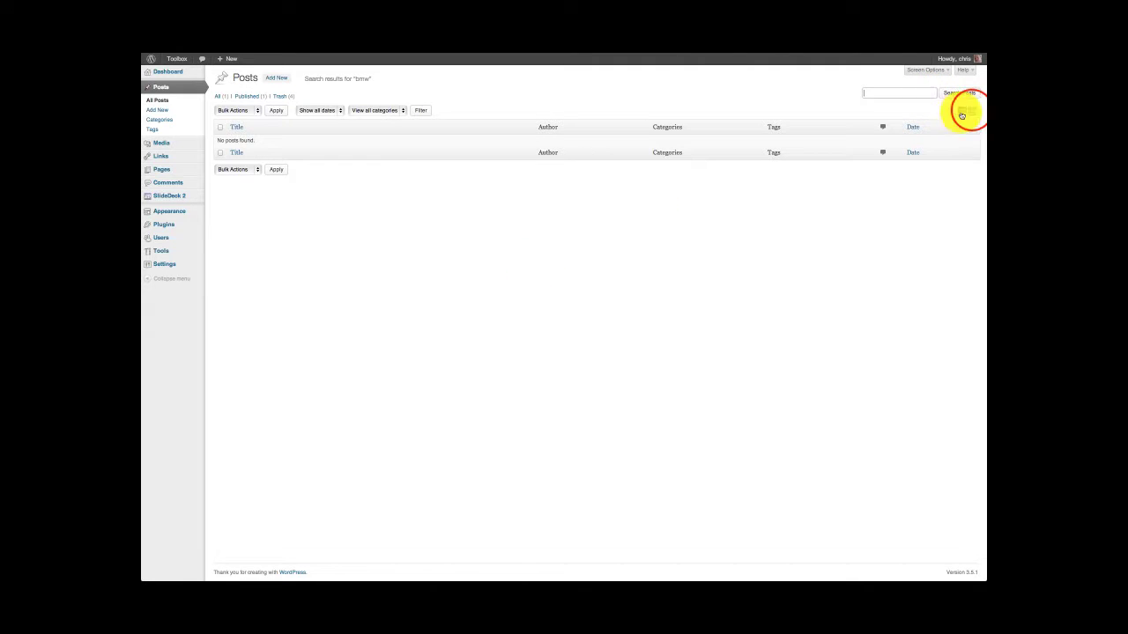
pyautogui.click(972, 111)
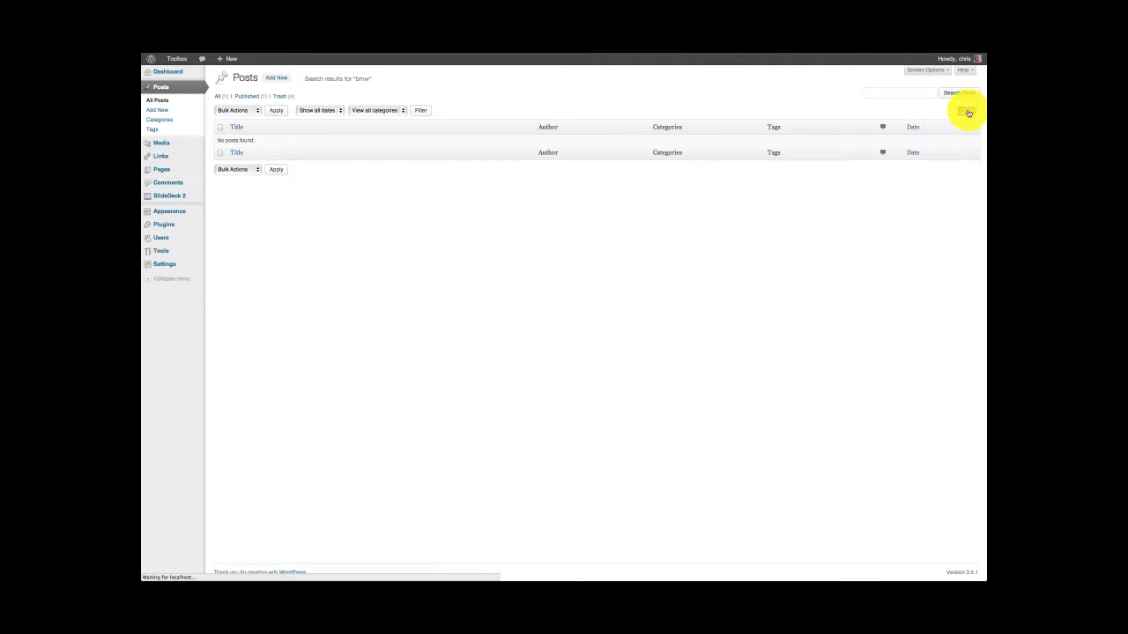
pyautogui.click(962, 111)
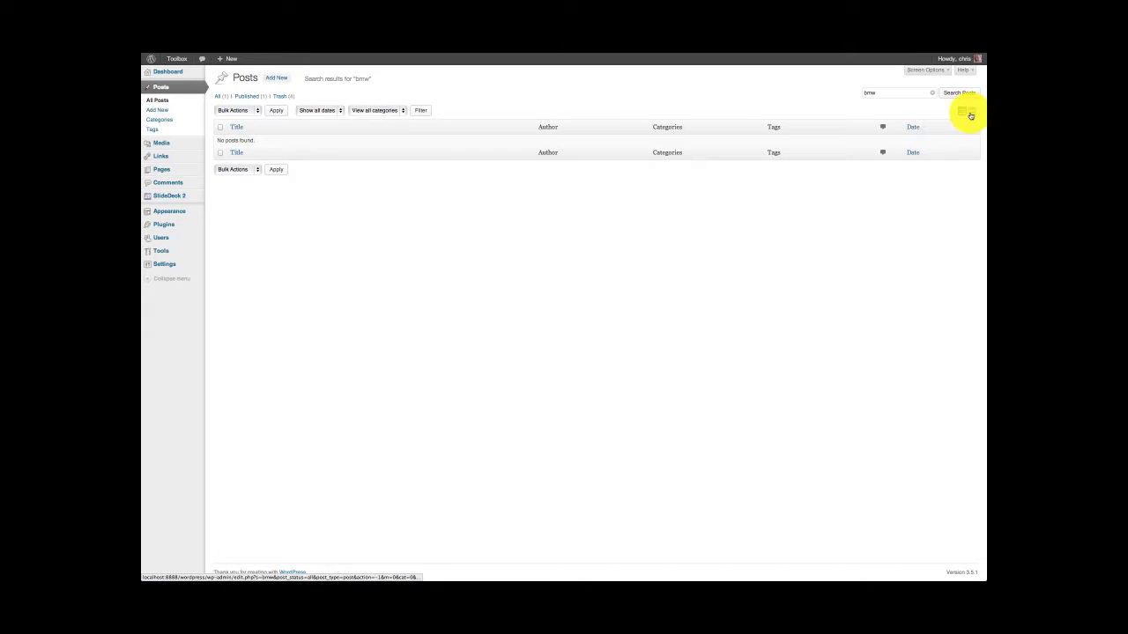
pyautogui.click(932, 92)
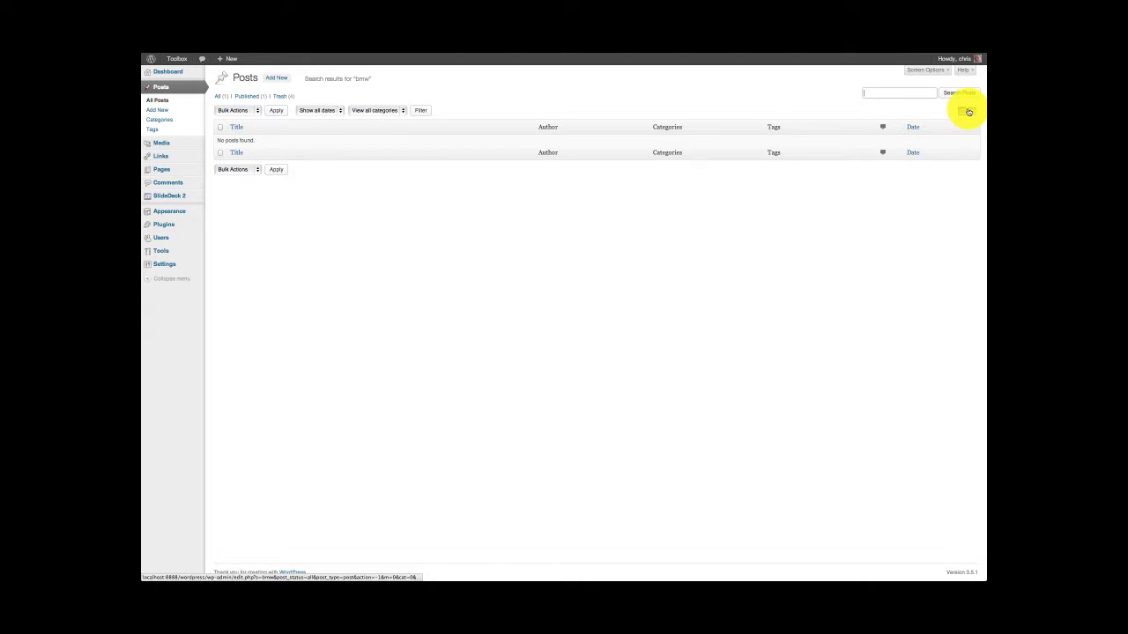
pyautogui.click(811, 111)
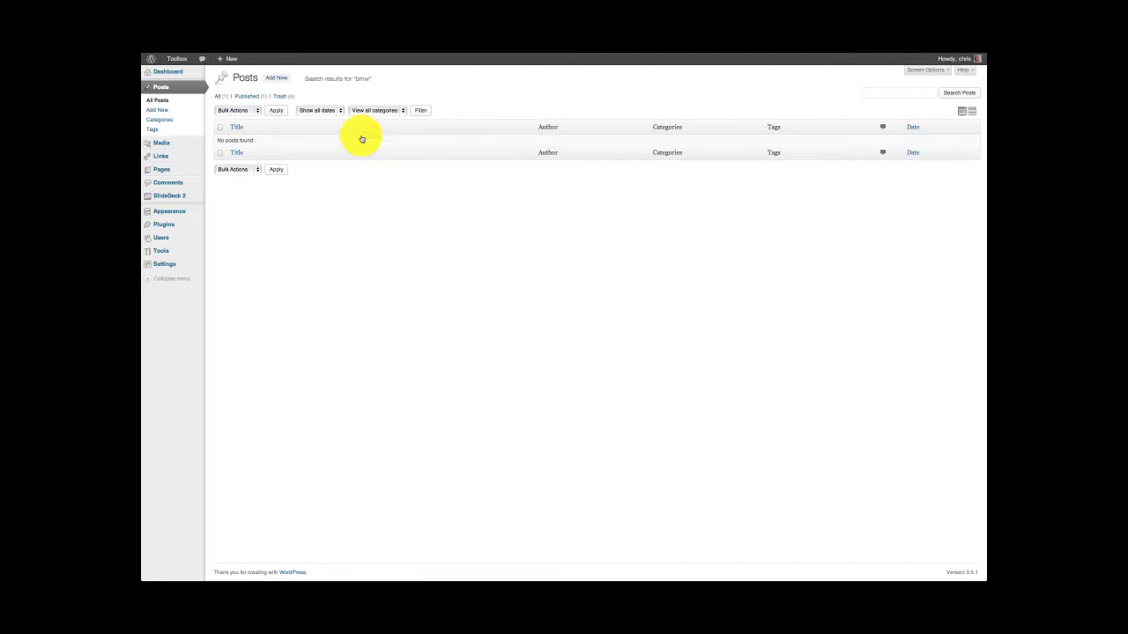
pyautogui.click(218, 96)
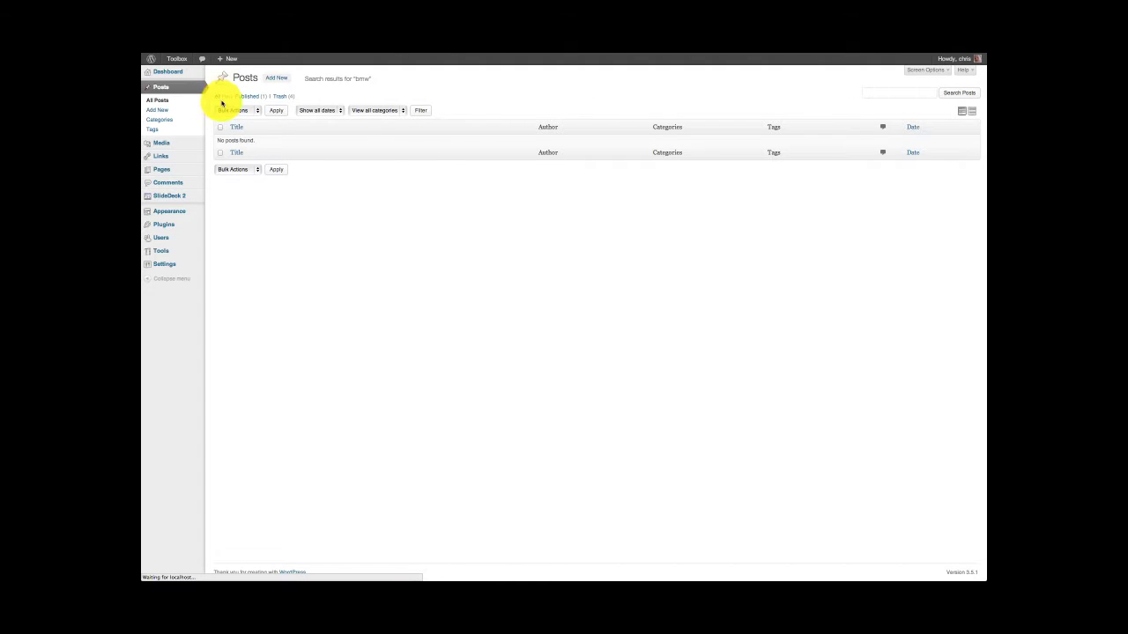
pyautogui.click(953, 111)
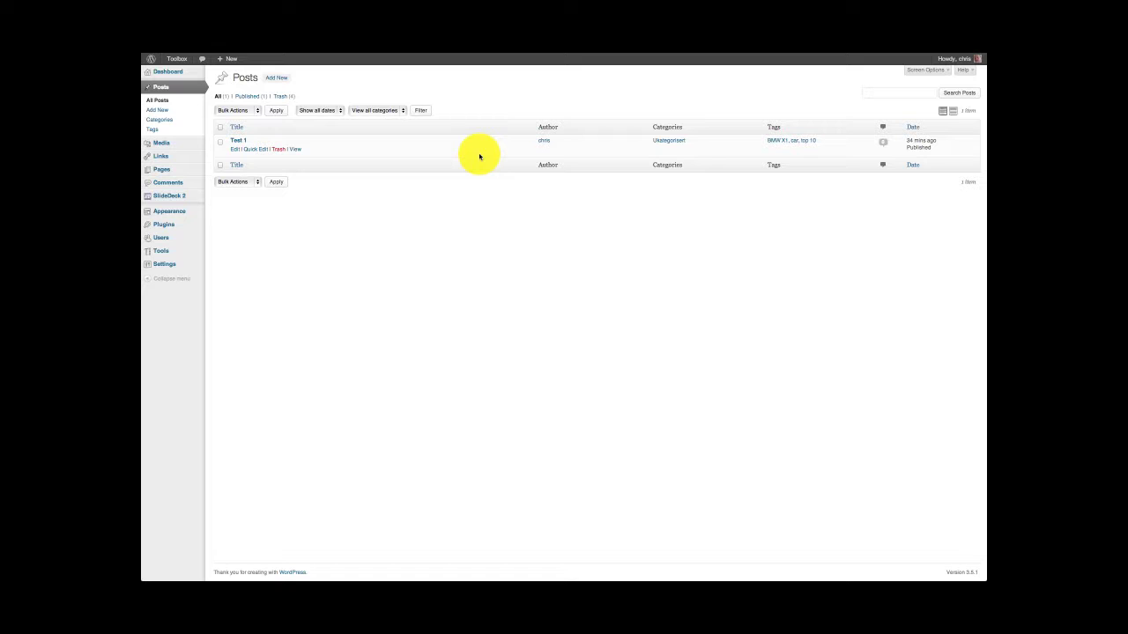
# Look at the available bulk actions for the posts list without choosing one
pyautogui.click(281, 97)
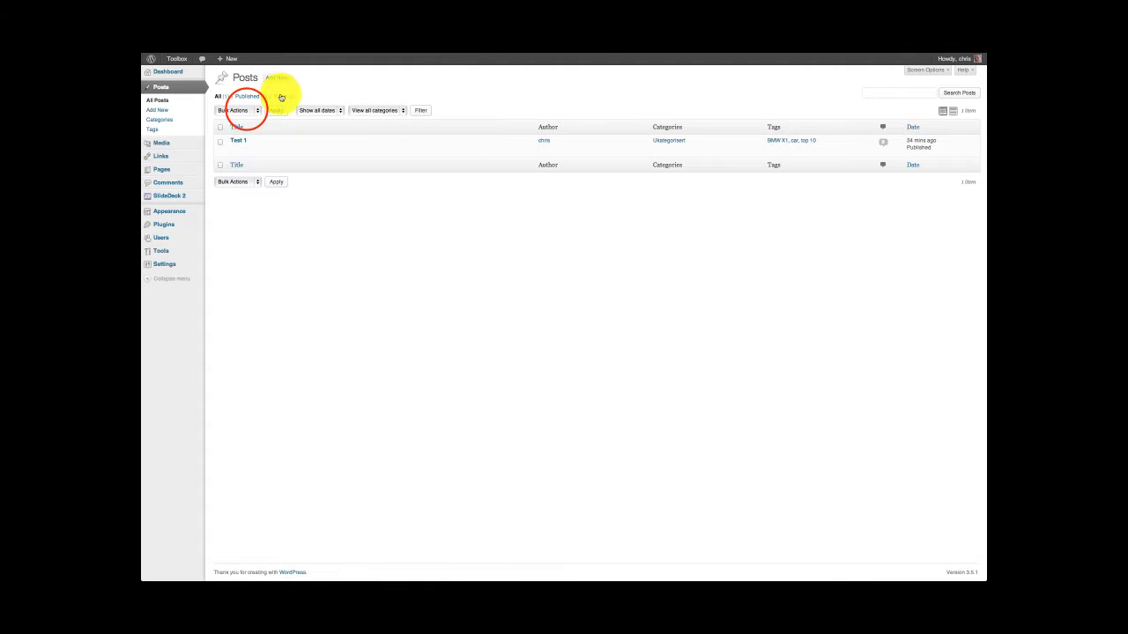
pyautogui.click(239, 110)
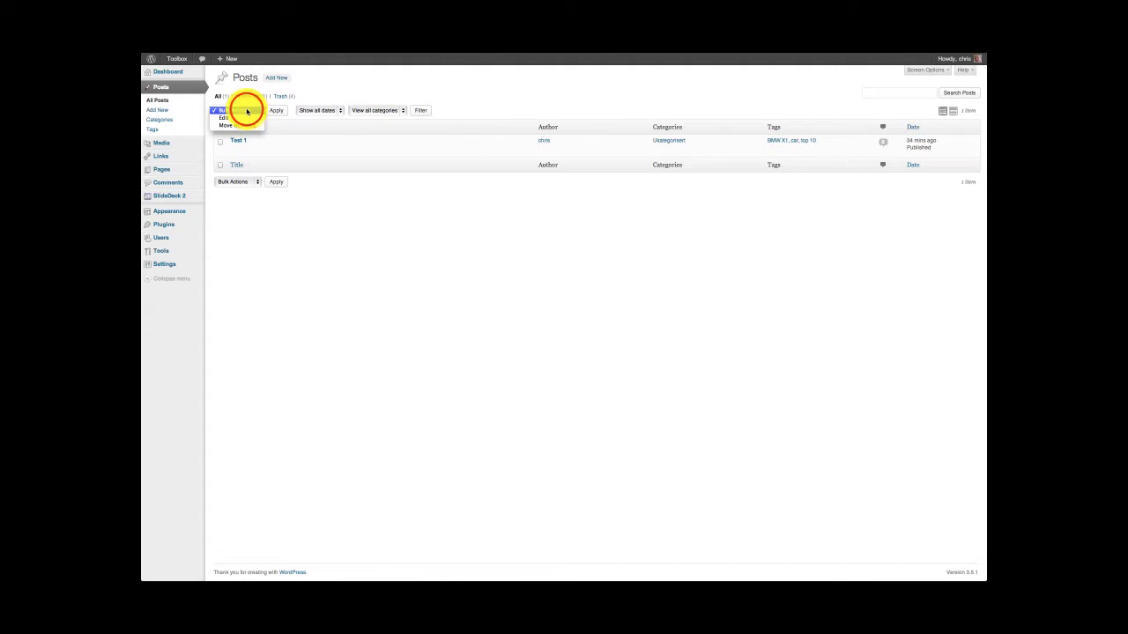
pyautogui.click(364, 94)
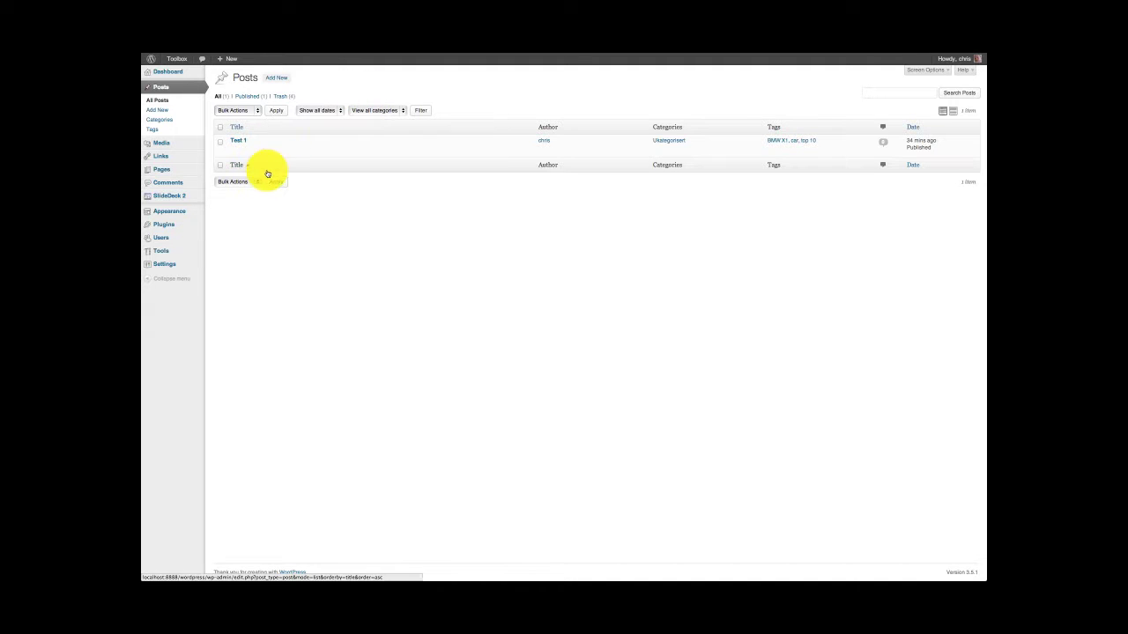
# Try the individual checkbox of the Test 1 post and select all posts in the list
pyautogui.moveTo(223, 153)
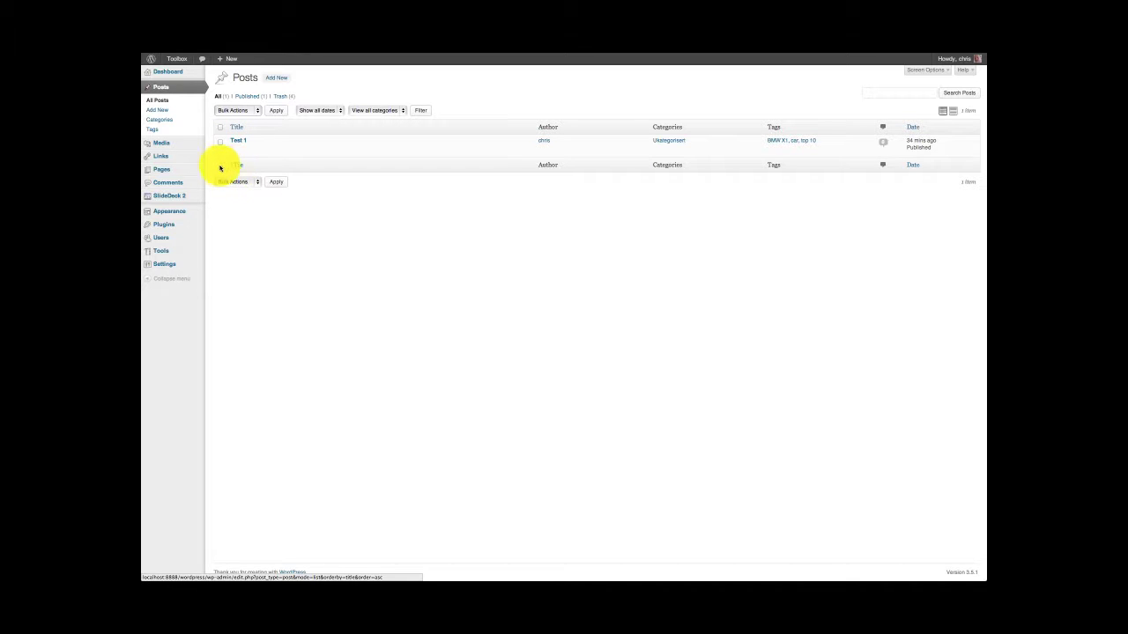
pyautogui.click(220, 166)
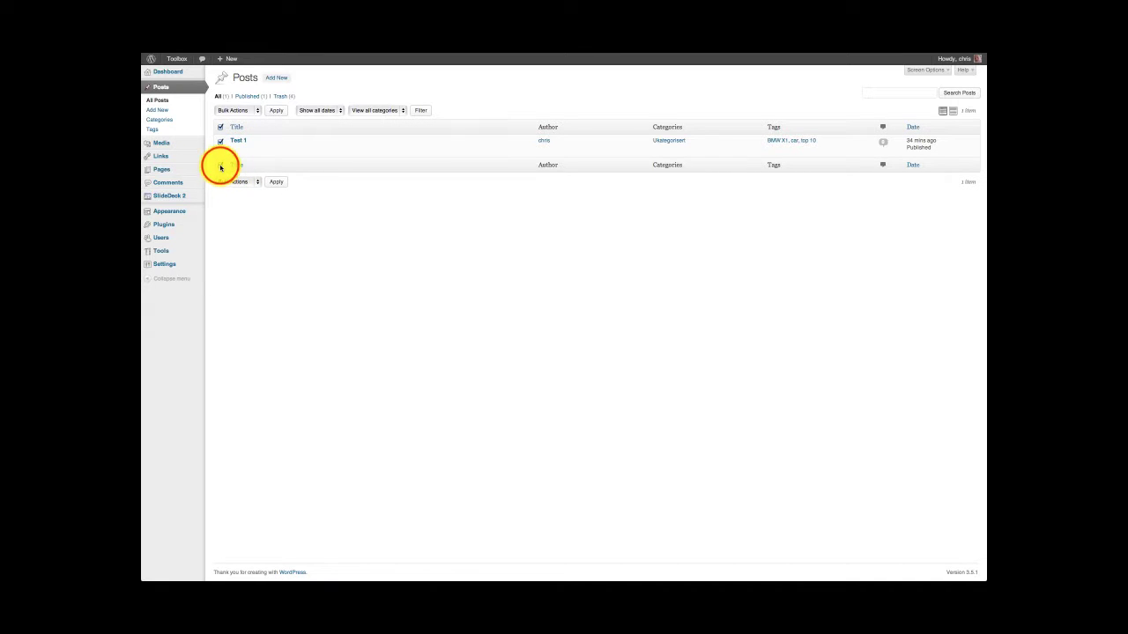
pyautogui.click(220, 142)
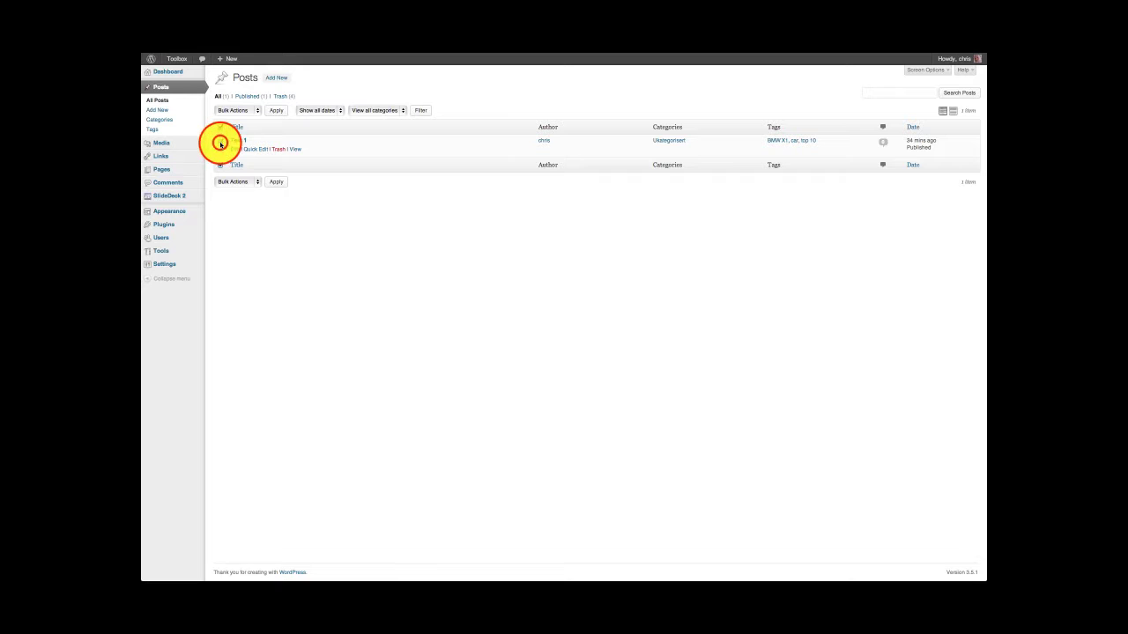
pyautogui.click(220, 144)
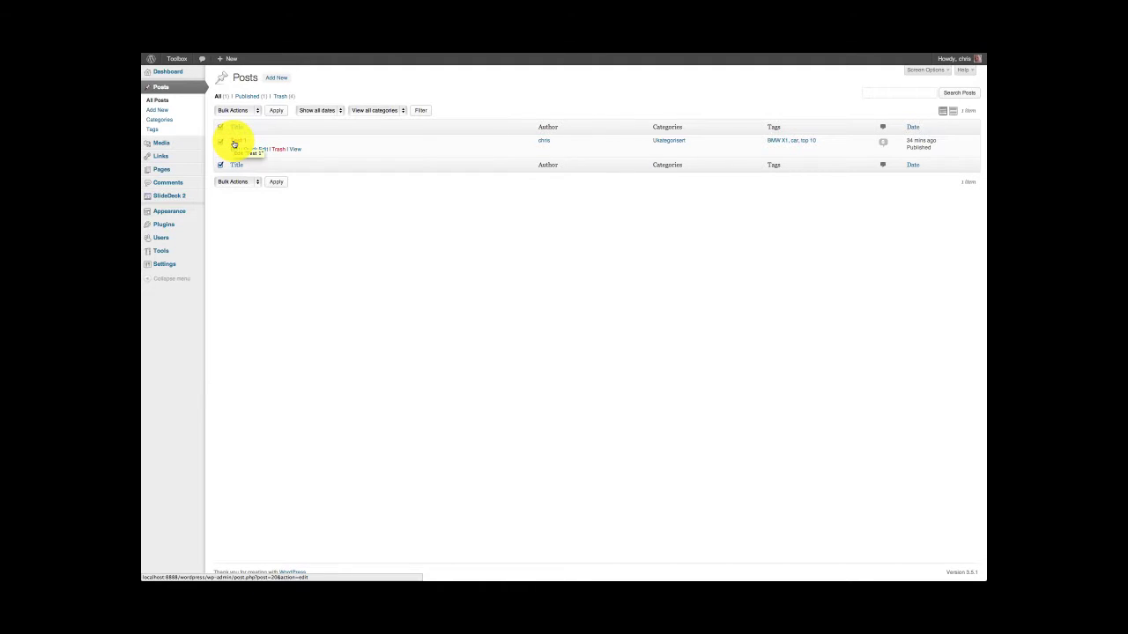
pyautogui.click(220, 164)
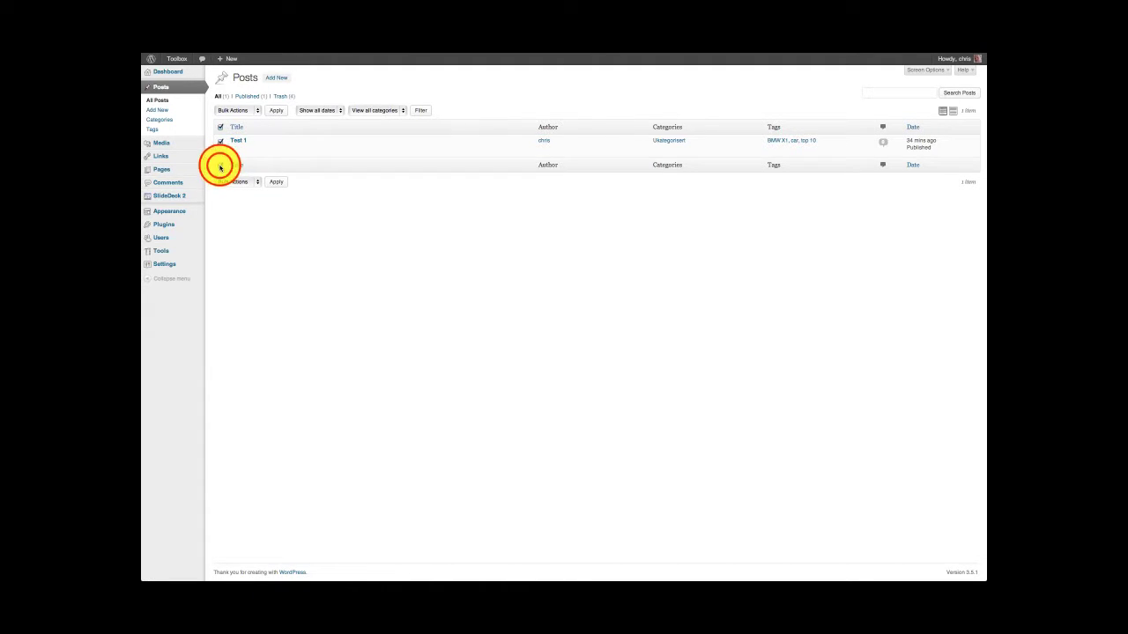
pyautogui.click(220, 164)
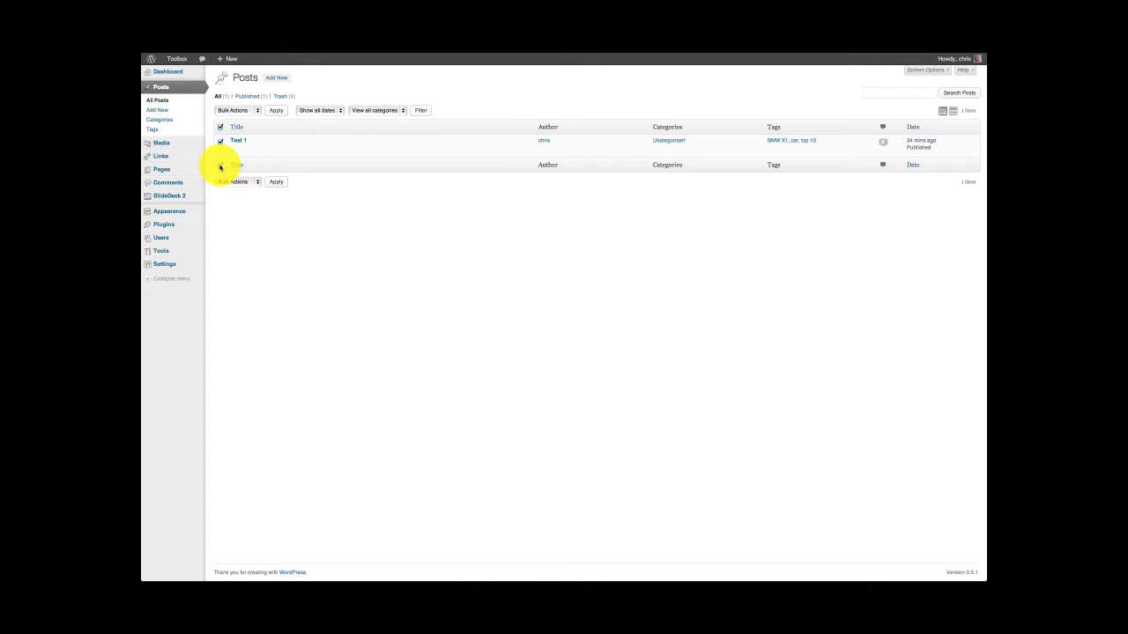
# Review the bulk actions available for the selected posts, leaving them unapplied
pyautogui.click(236, 112)
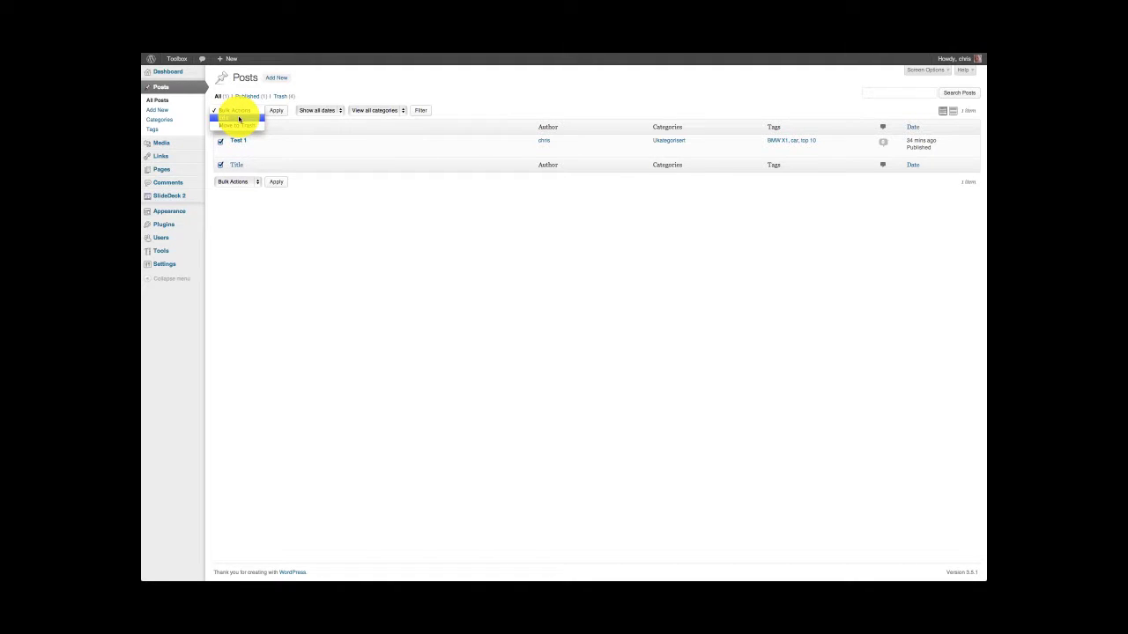
pyautogui.click(340, 88)
pyautogui.click(271, 112)
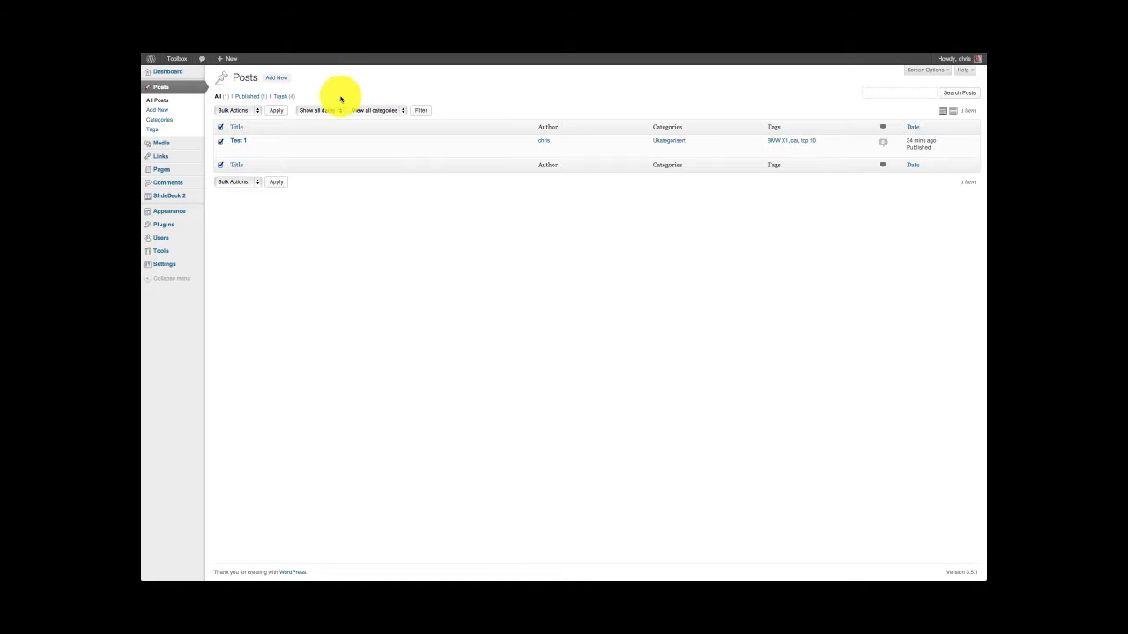
# Choose Ukategorisert as the category to filter by and view the available date filters
pyautogui.click(381, 111)
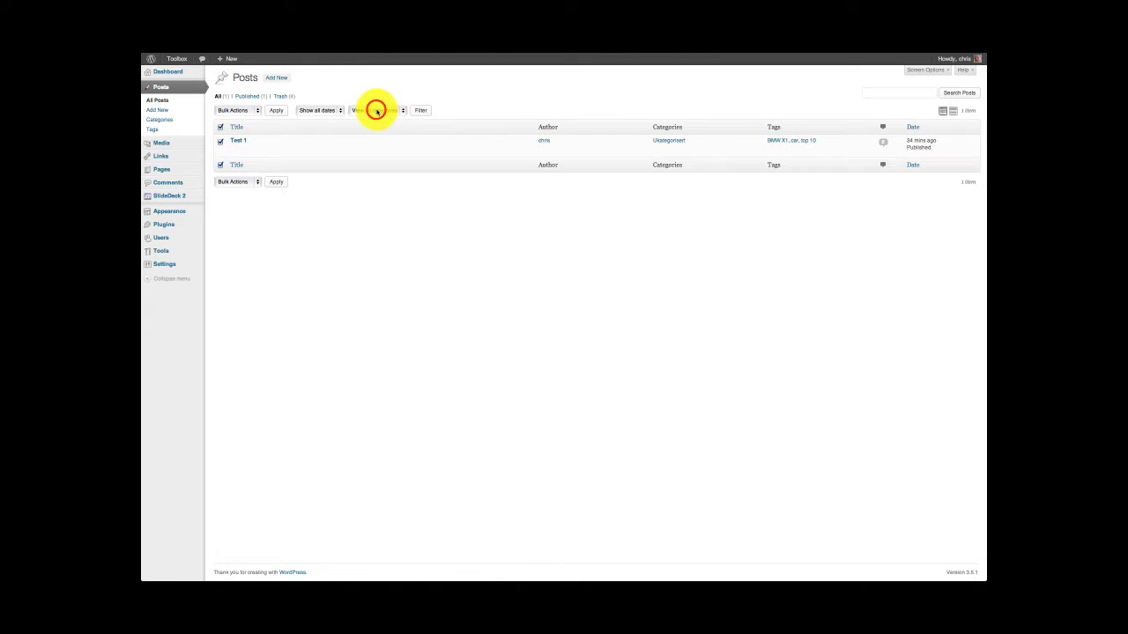
pyautogui.click(376, 109)
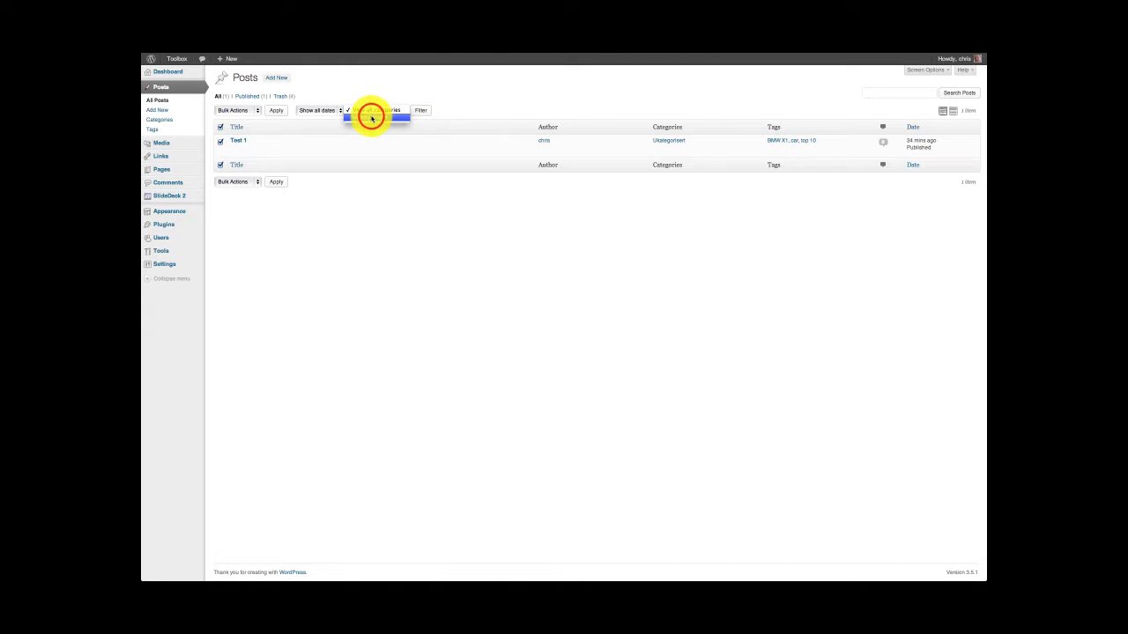
pyautogui.click(373, 118)
pyautogui.click(322, 111)
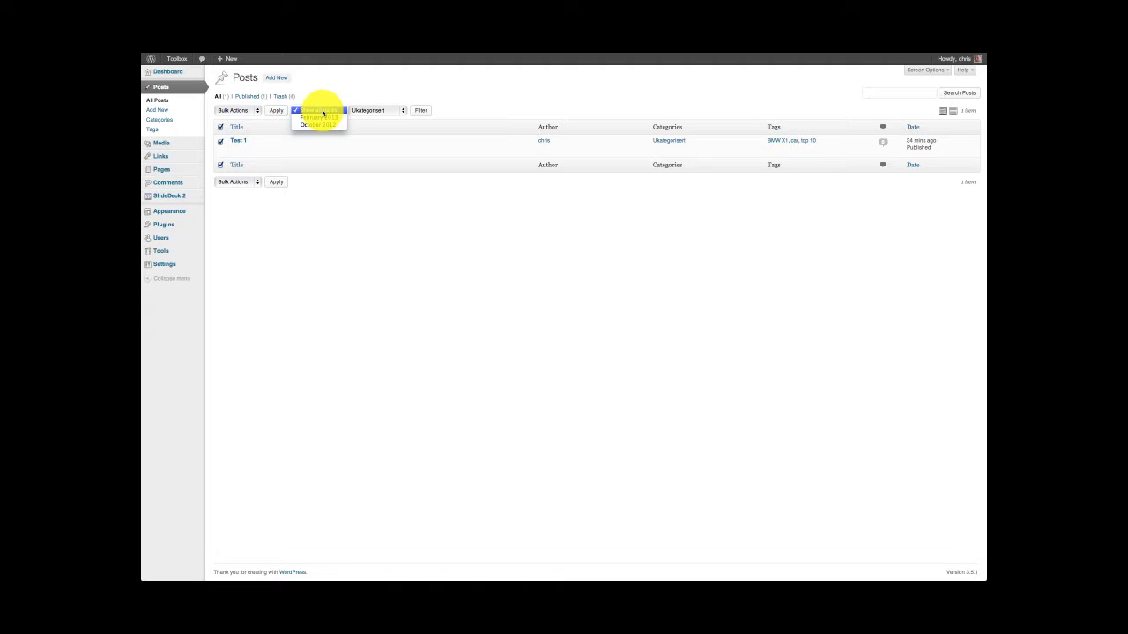
pyautogui.click(322, 91)
pyautogui.click(355, 90)
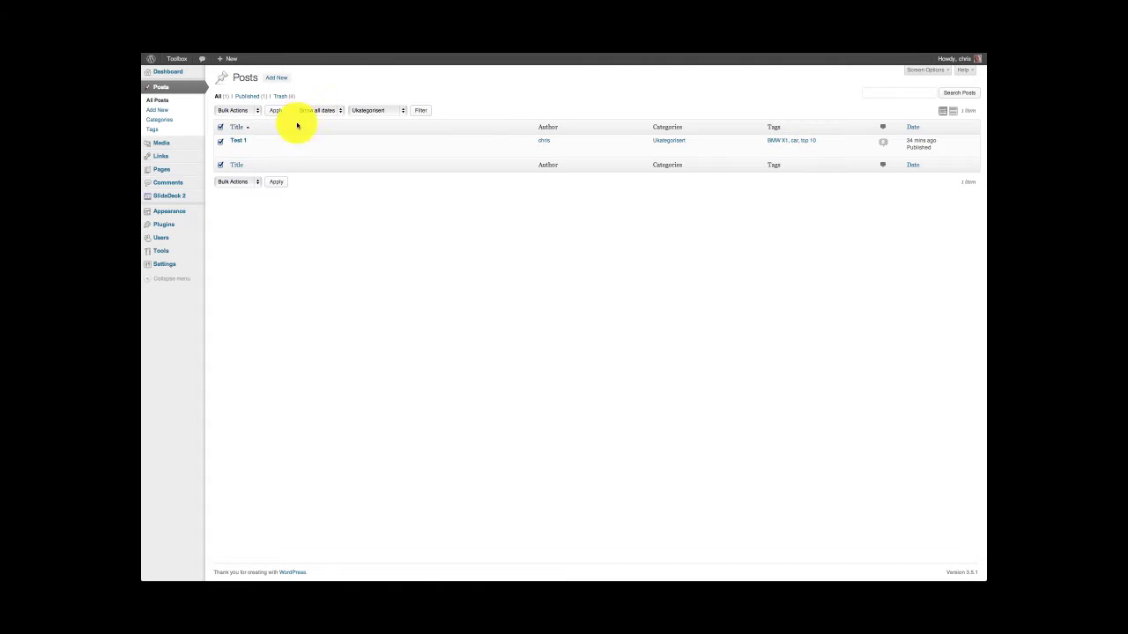
# Open the list of trashed posts and try the individual checkboxes of the Hei, verden! and second Test 1 posts
pyautogui.moveTo(255, 146)
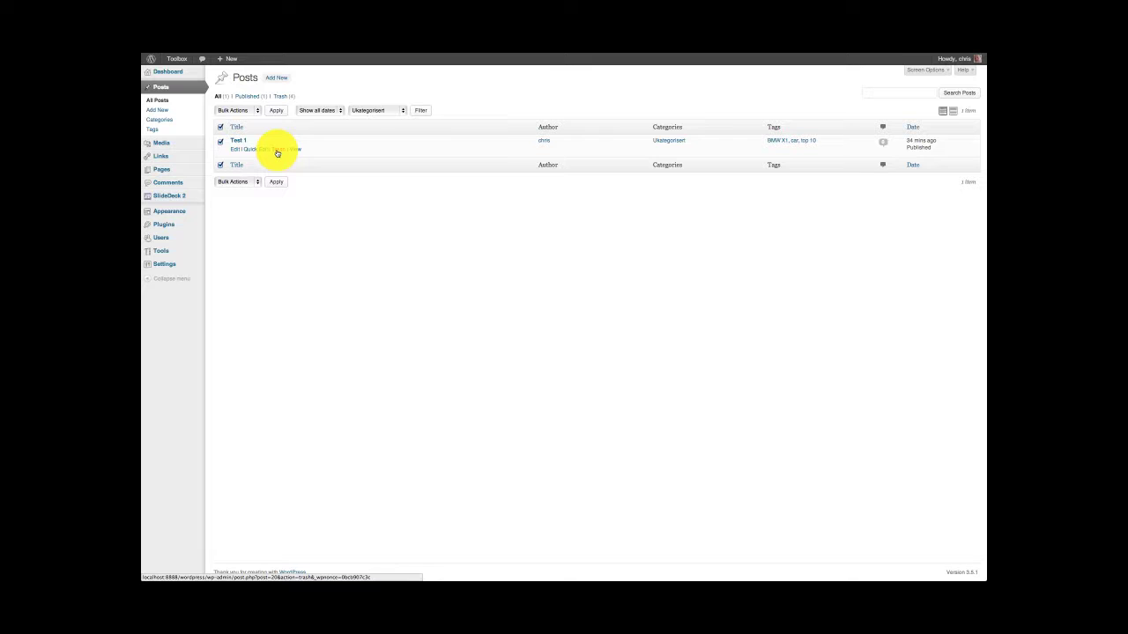
pyautogui.click(279, 98)
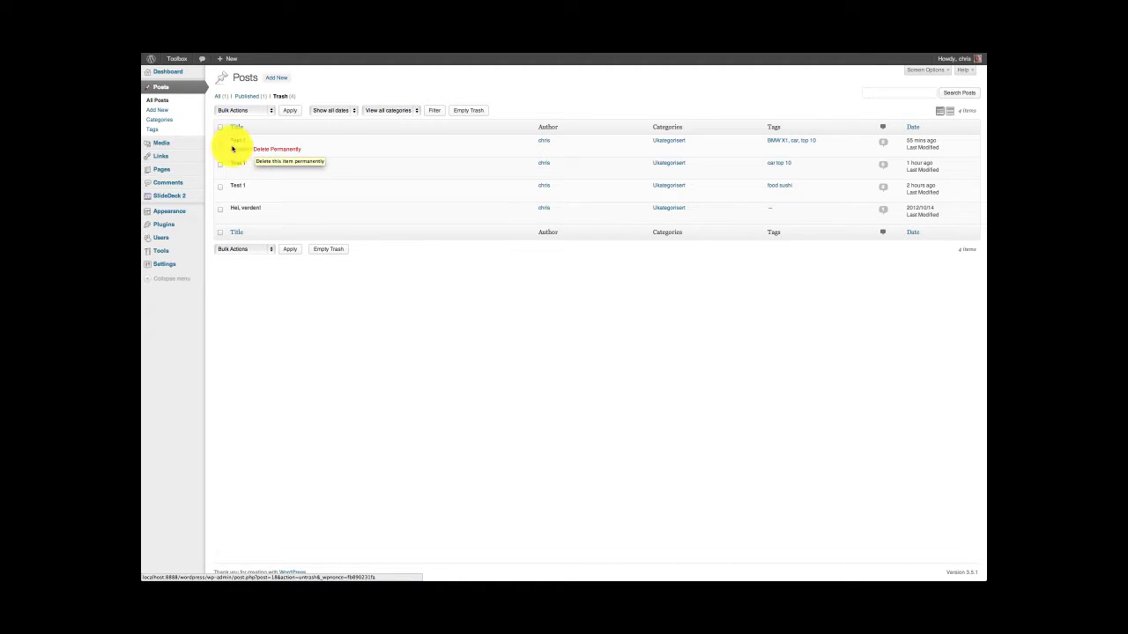
pyautogui.click(219, 211)
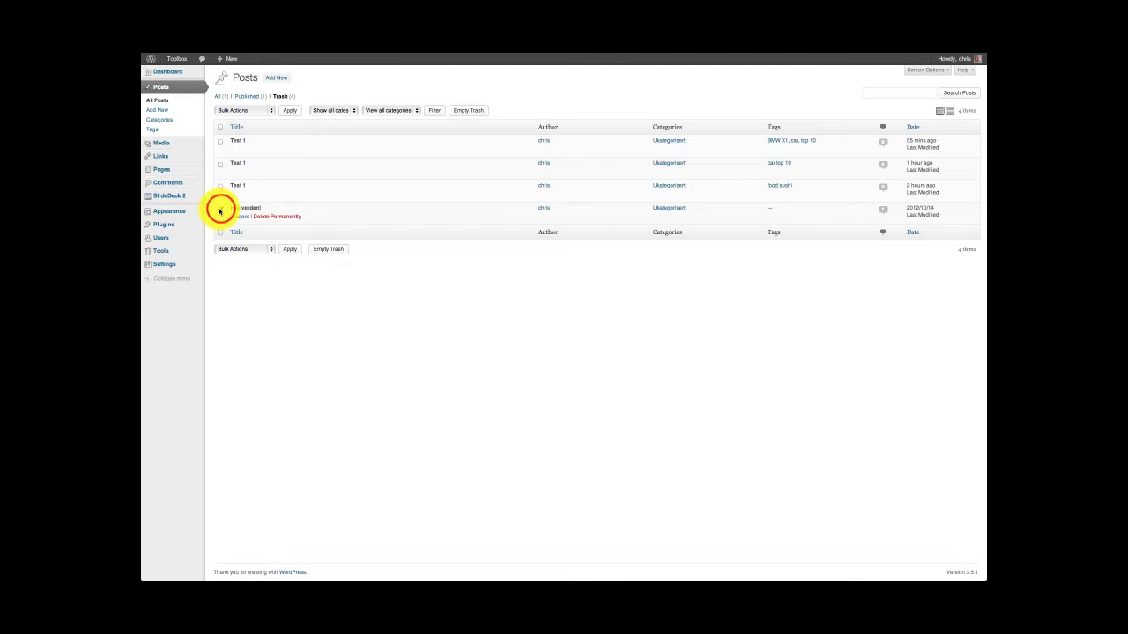
pyautogui.click(219, 165)
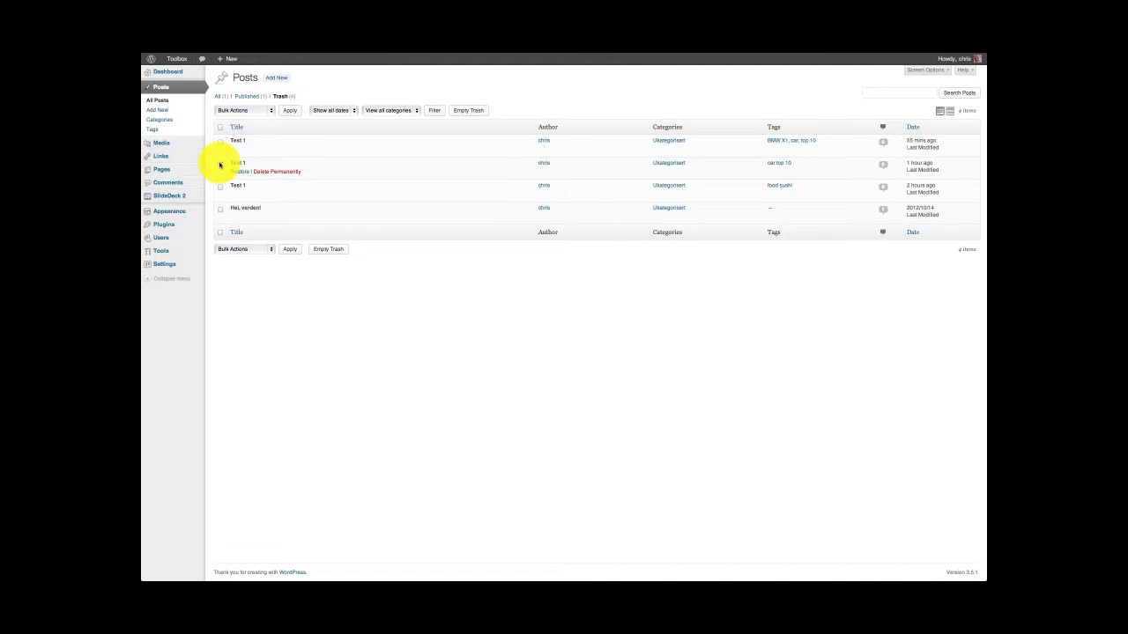
pyautogui.click(219, 164)
# Select all posts in the trash and delete them permanently with a bulk action
pyautogui.click(220, 233)
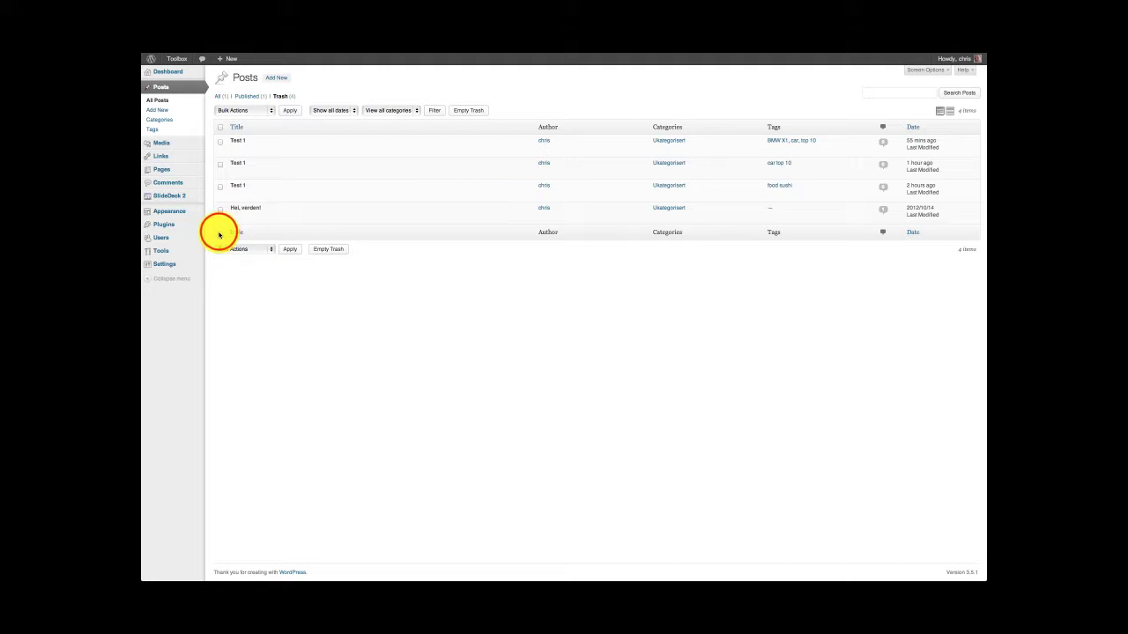
pyautogui.click(219, 233)
pyautogui.click(248, 109)
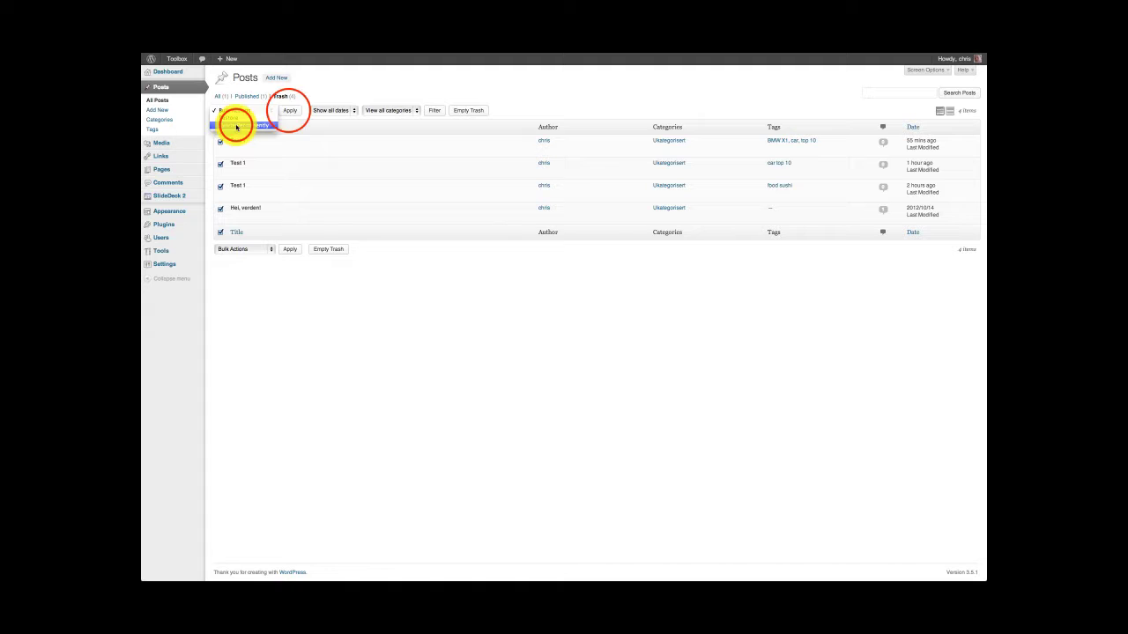
pyautogui.click(236, 128)
pyautogui.click(285, 112)
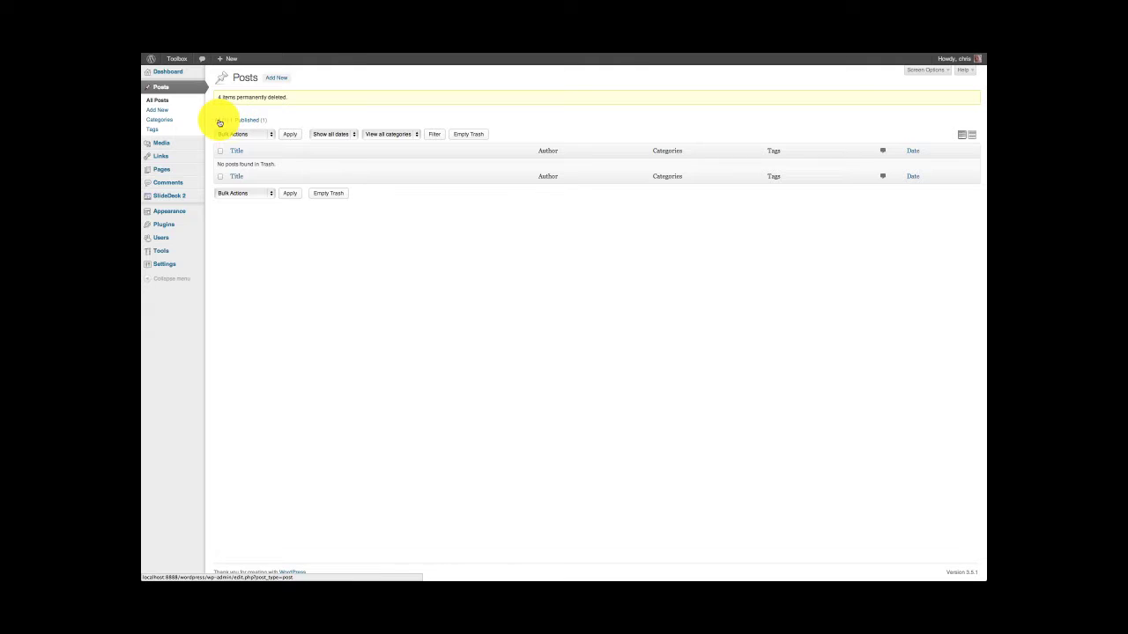
# Return to the list of all posts and open Quick Edit for the Test 1 post, checking its month choices
pyautogui.click(221, 122)
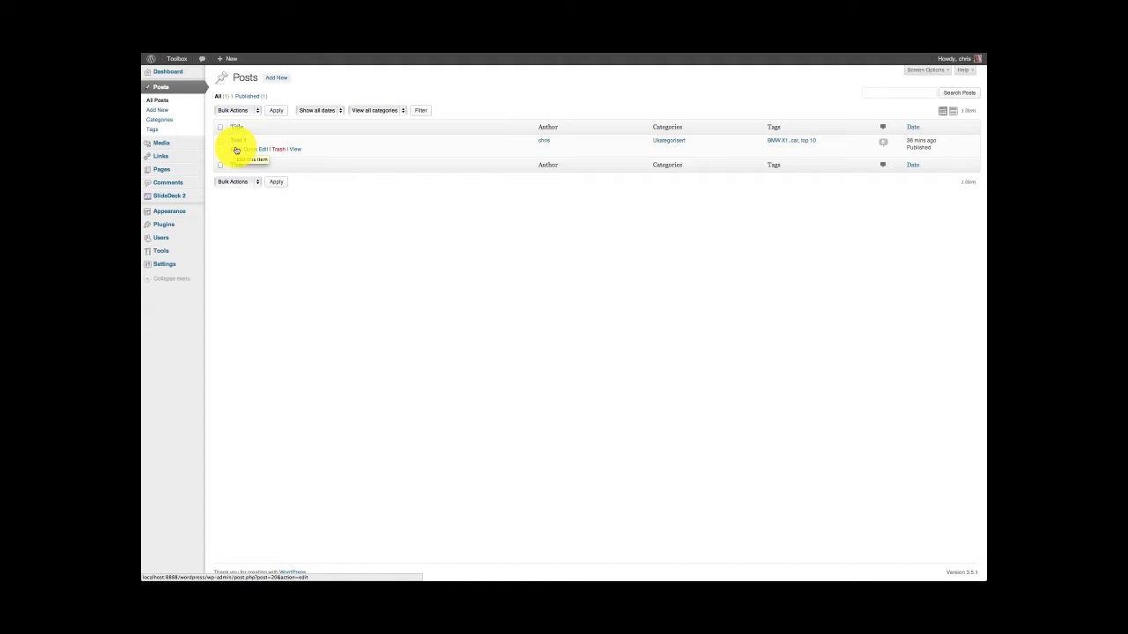
pyautogui.click(252, 148)
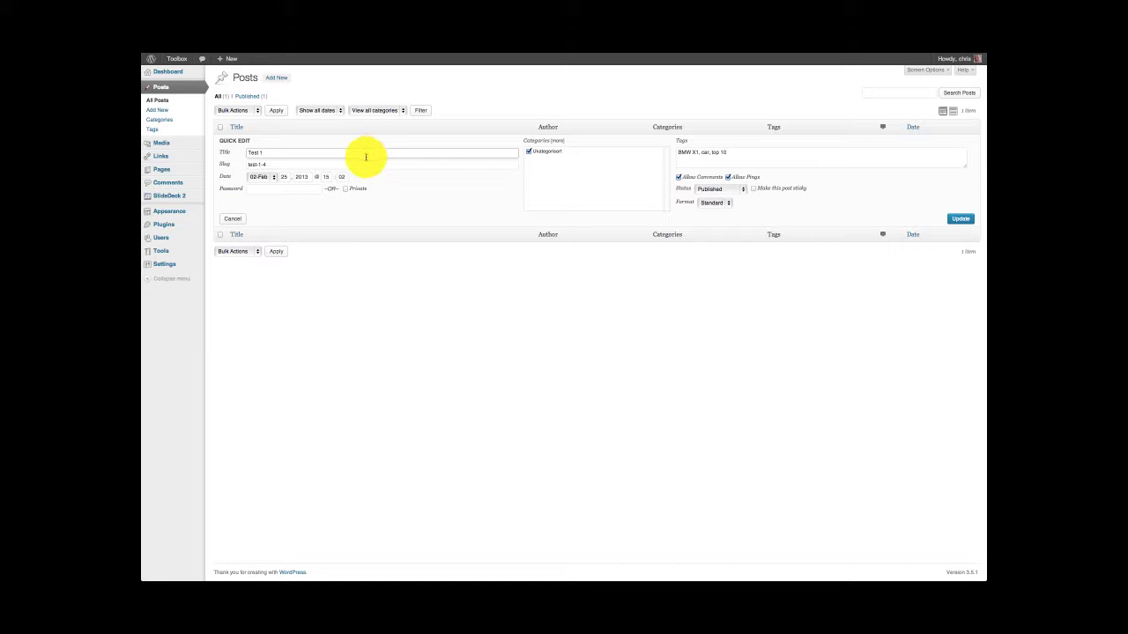
pyautogui.click(265, 177)
pyautogui.click(252, 202)
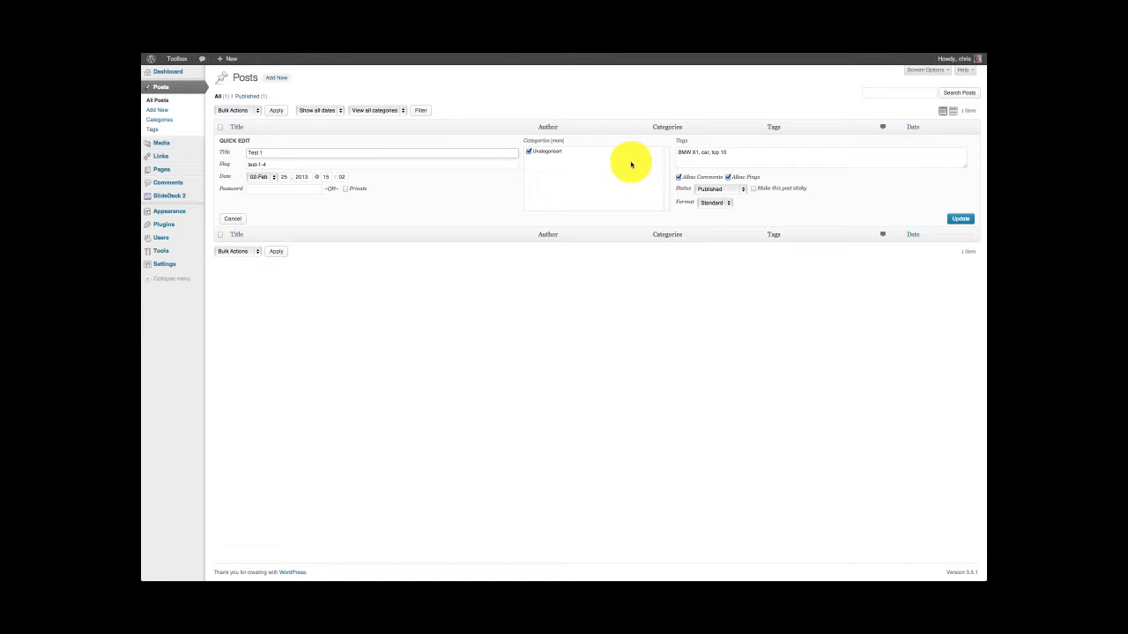
# Highlight the Test 1 post's title and slug in turn to examine them
pyautogui.click(270, 151)
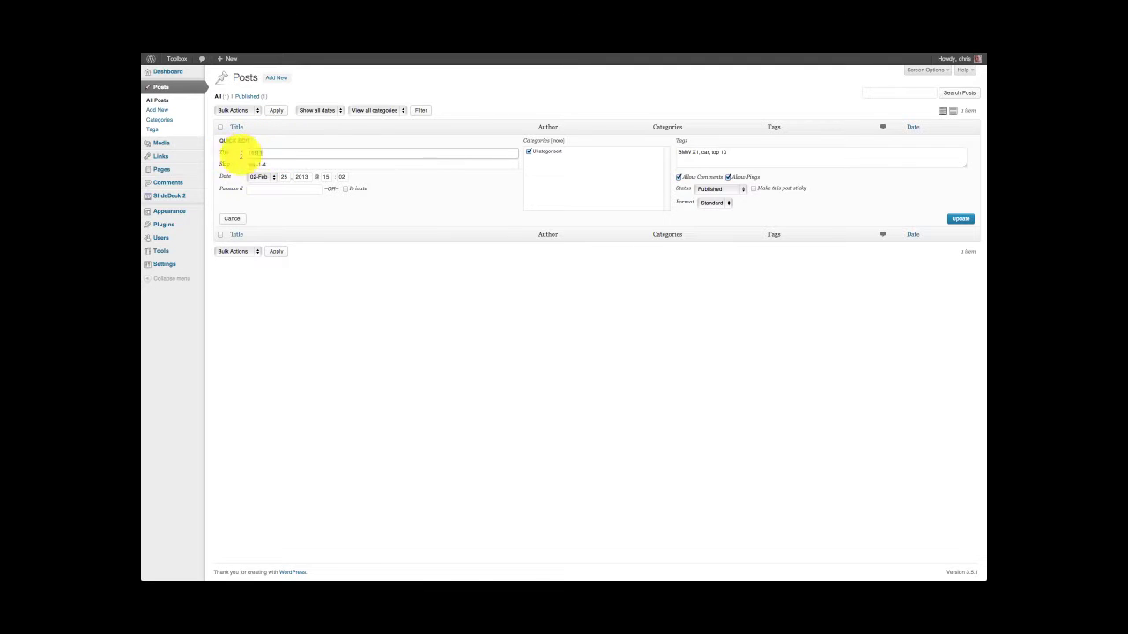
pyautogui.moveTo(264, 151); pyautogui.dragTo(230, 151)
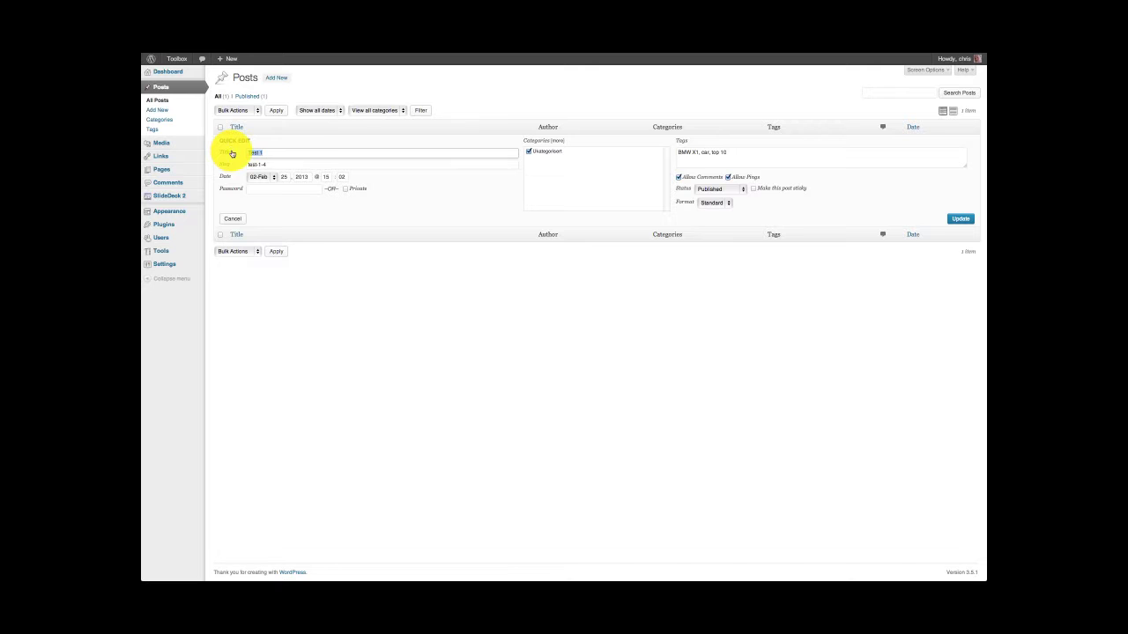
pyautogui.click(269, 160)
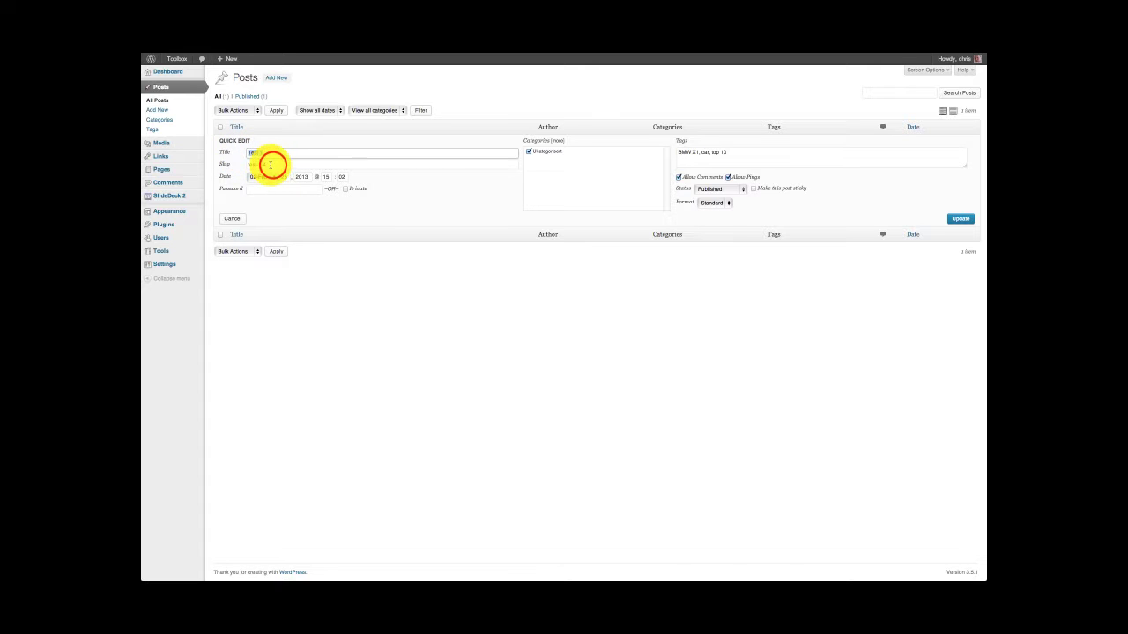
pyautogui.moveTo(272, 165); pyautogui.dragTo(232, 164)
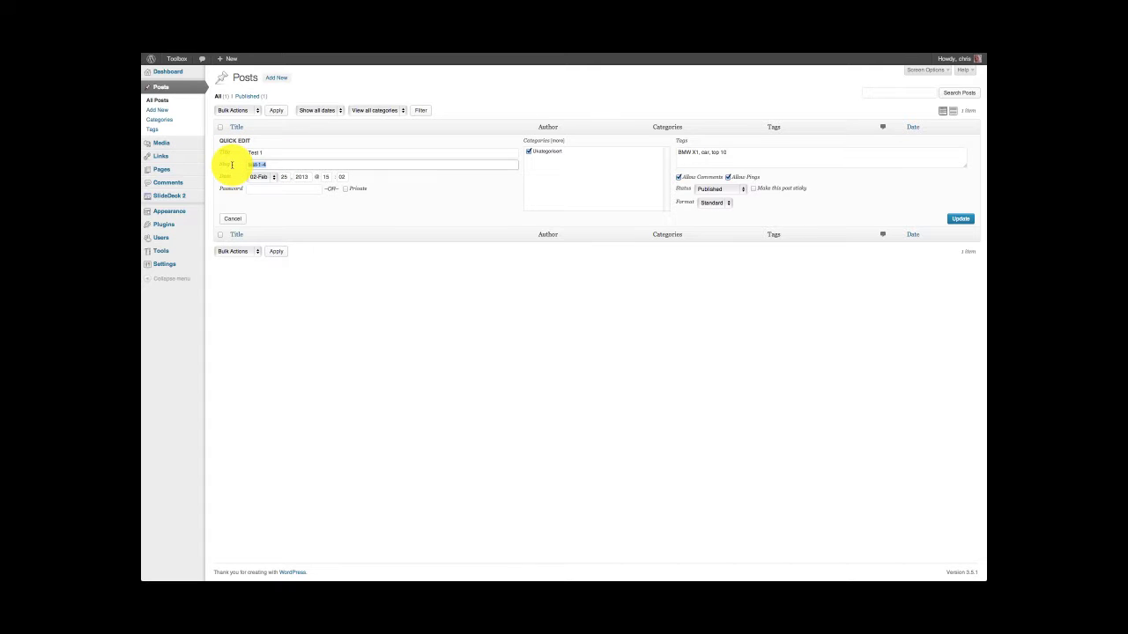
pyautogui.click(279, 166)
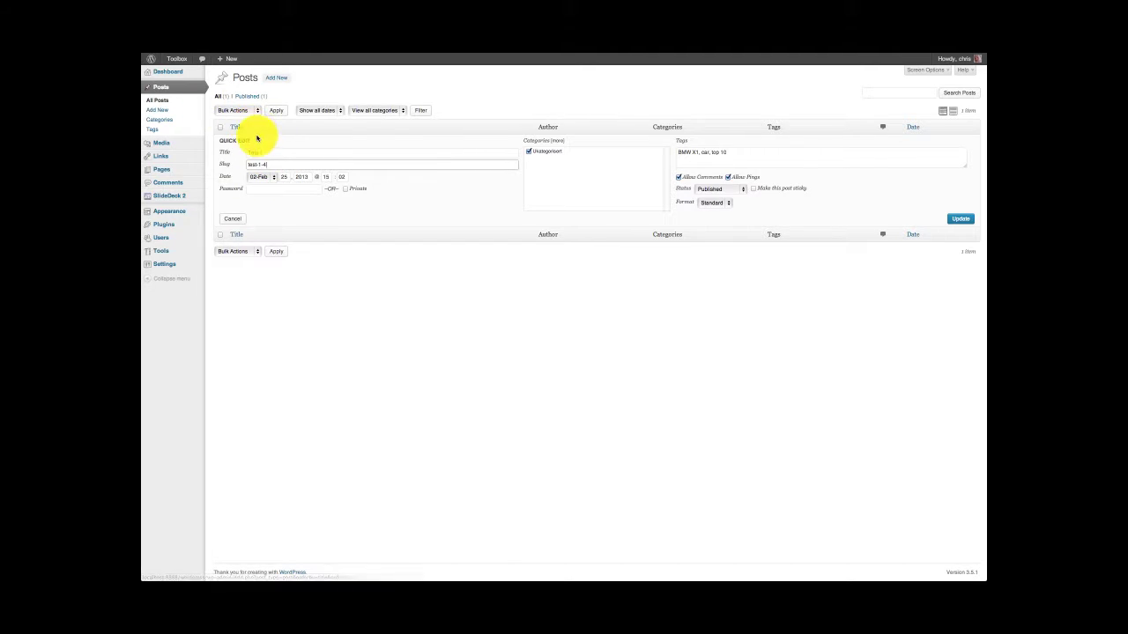
# Replace the Test 1 post's slug with toyota-yaris
pyautogui.tripleClick(271, 164)
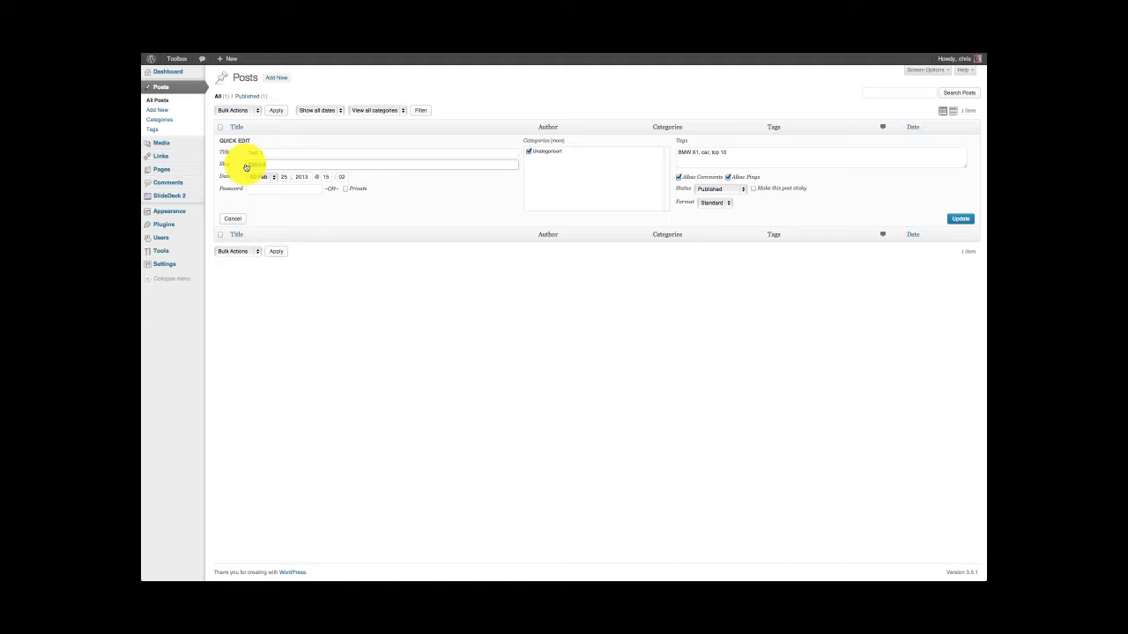
pyautogui.write('blabla-yada')
pyautogui.click(247, 168)
pyautogui.write('-')
pyautogui.press('BackSpace')
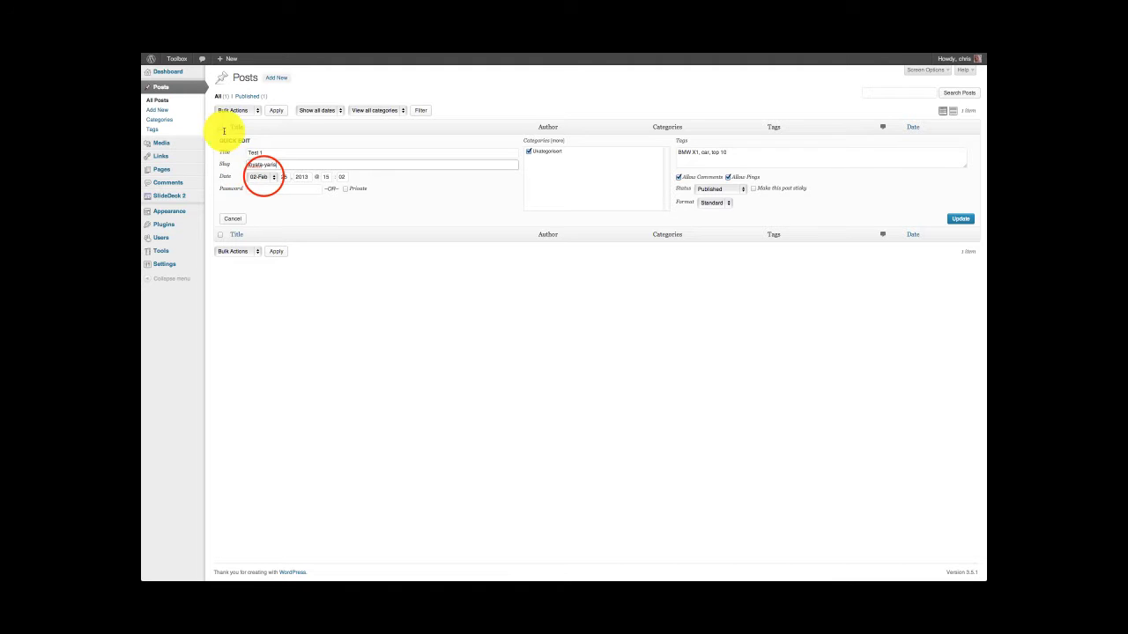
# View the month choices for the post's publish date and inspect its empty password field
pyautogui.click(262, 177)
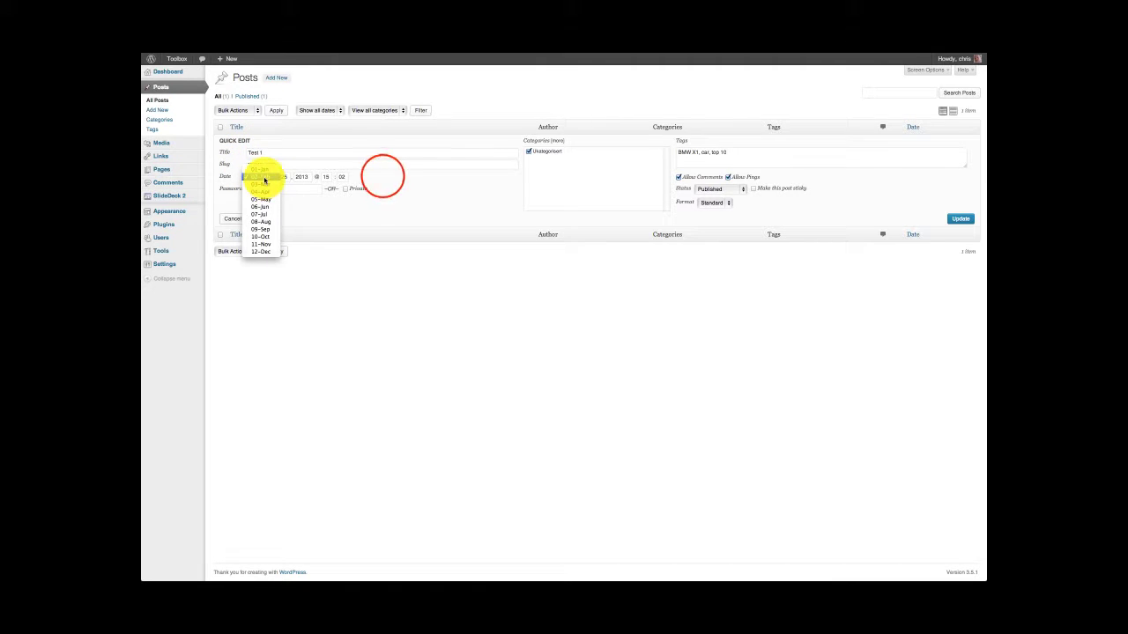
pyautogui.click(263, 177)
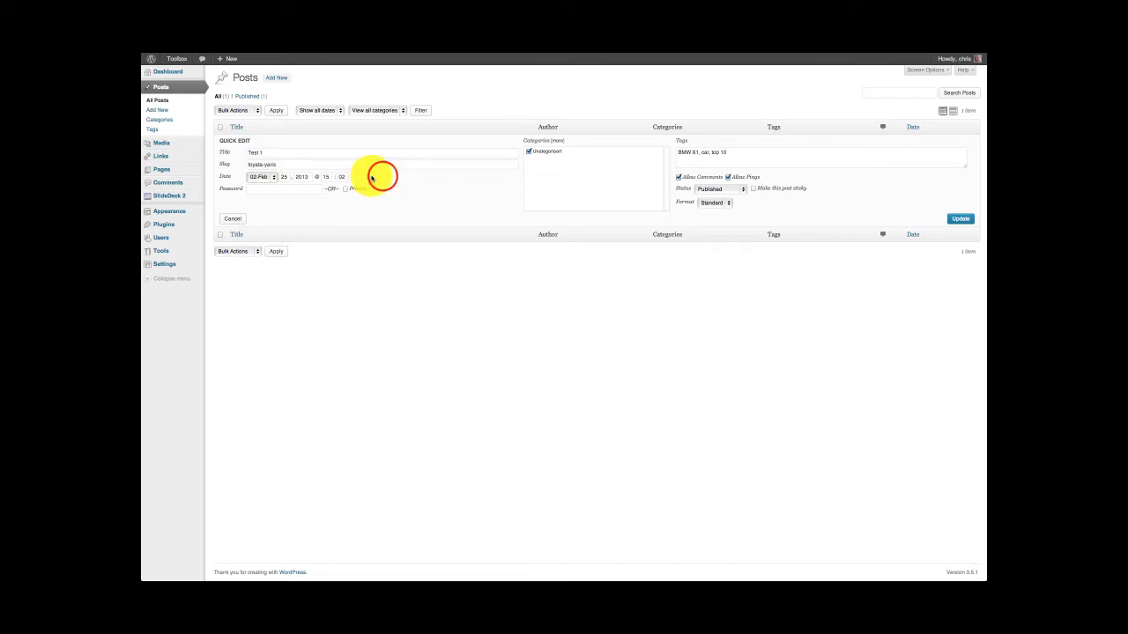
pyautogui.click(261, 189)
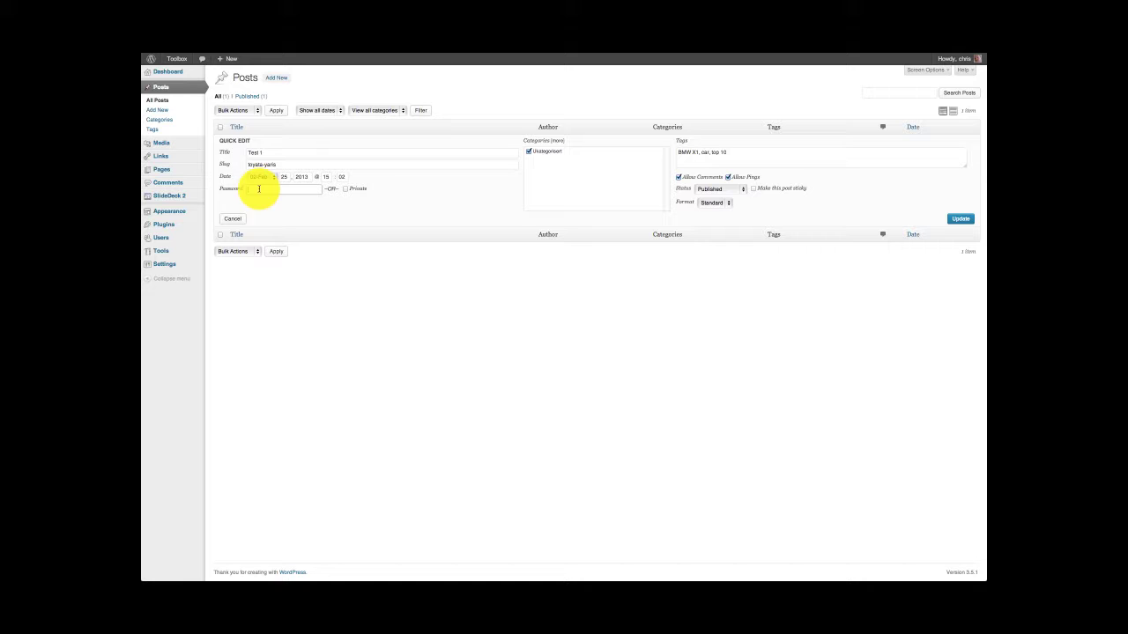
pyautogui.click(341, 195)
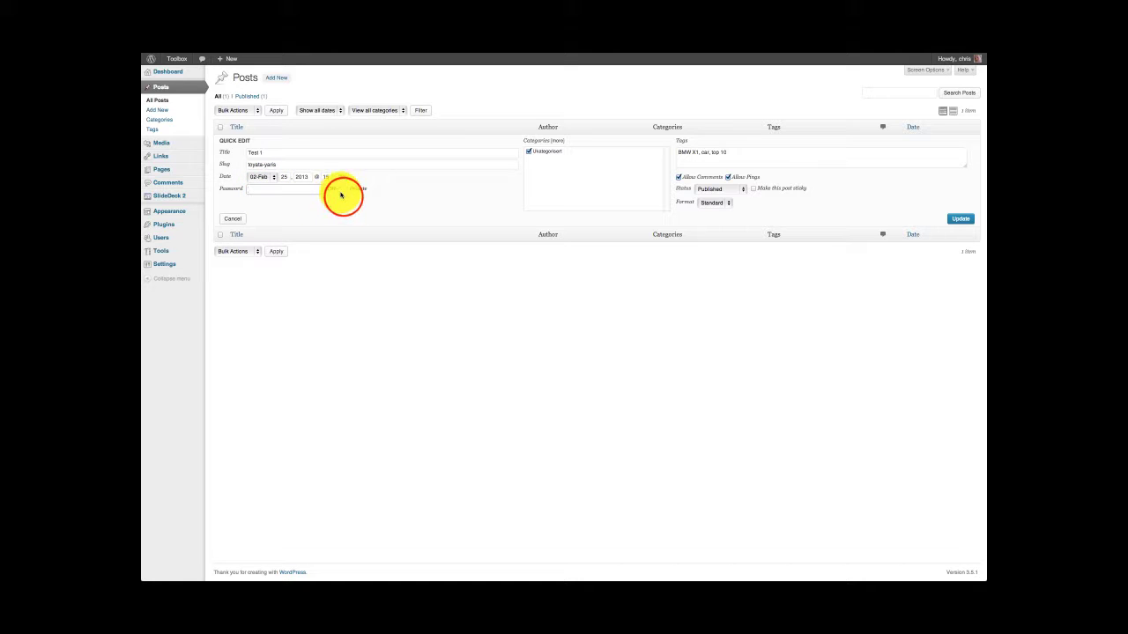
# Try the post's Private option and its Ukategorisert category checkbox, switching each back again
pyautogui.click(346, 191)
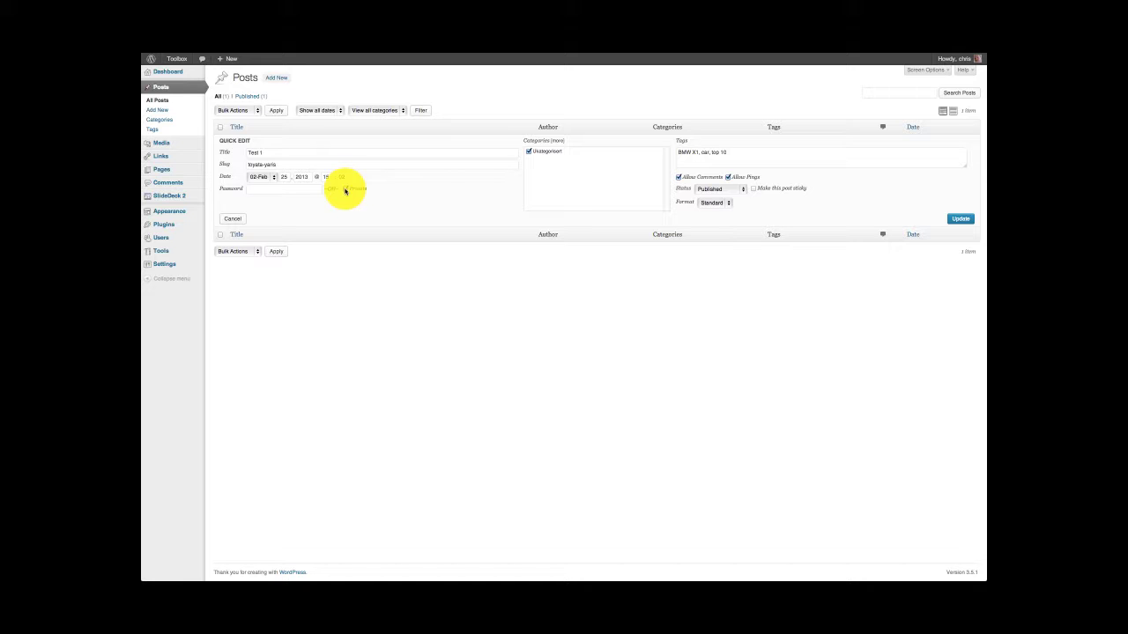
pyautogui.click(346, 190)
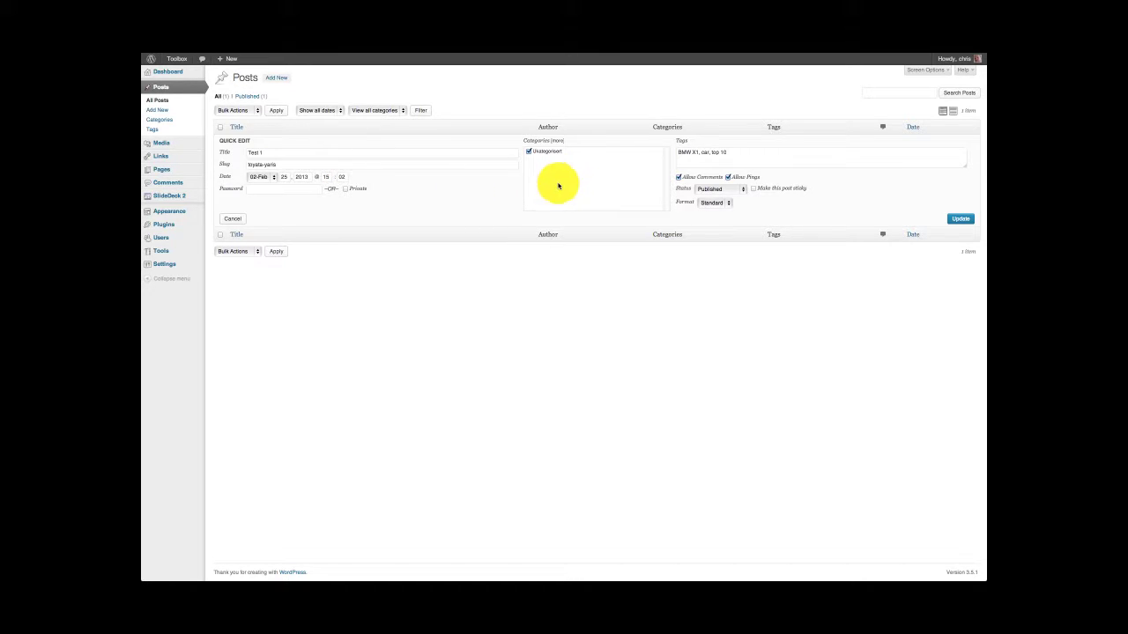
pyautogui.click(529, 153)
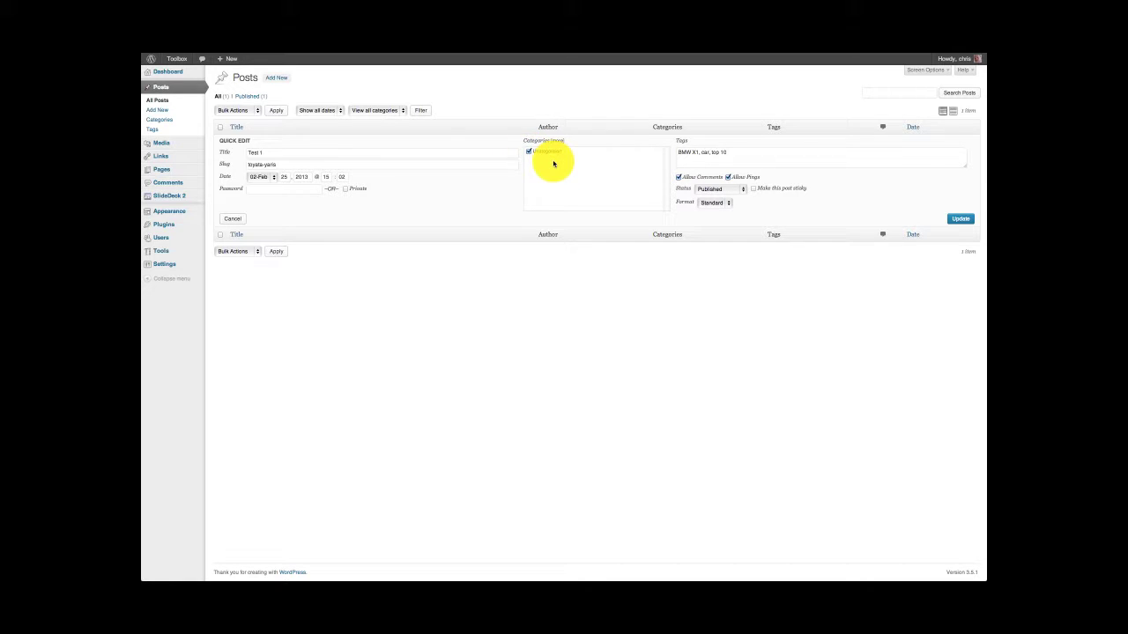
pyautogui.click(530, 153)
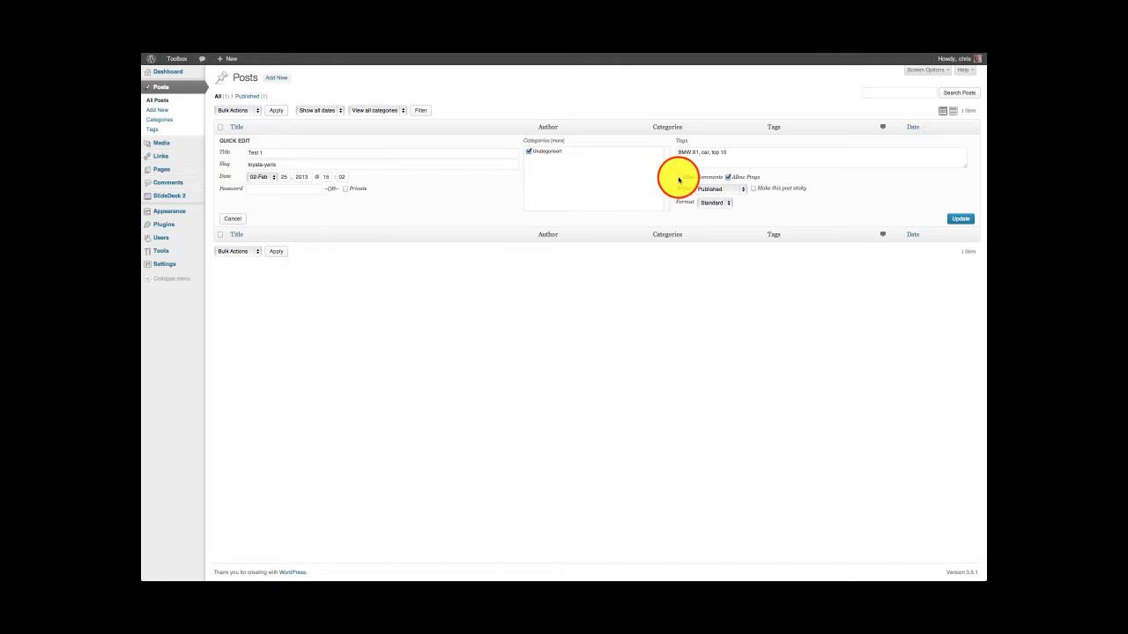
# Try the Allow Pings option and view the available publication statuses without choosing another one
pyautogui.click(728, 177)
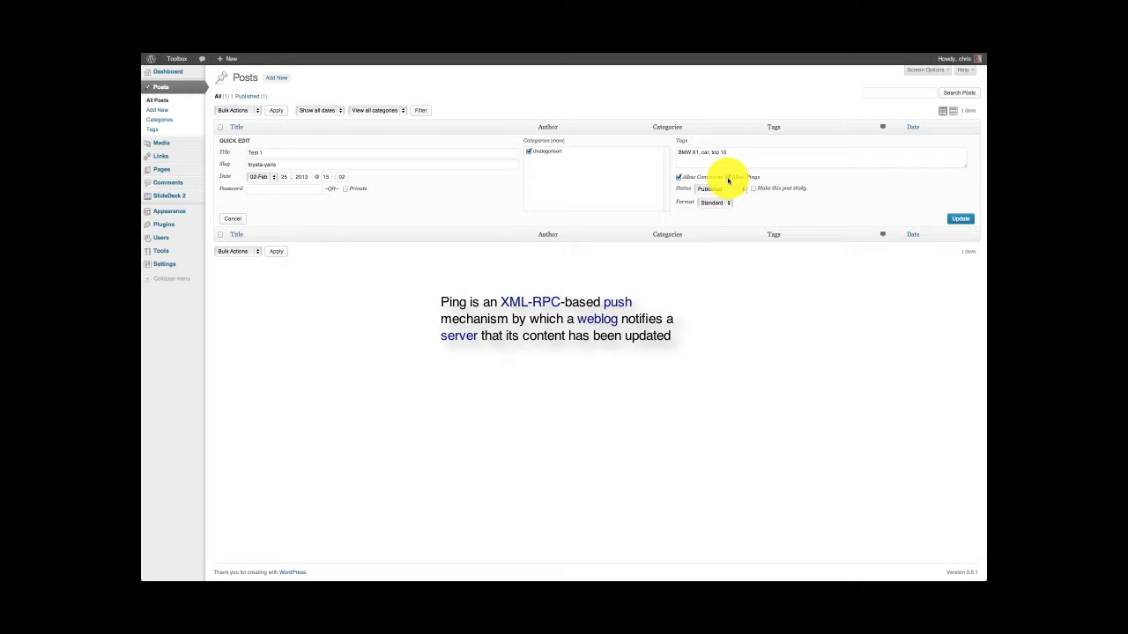
pyautogui.click(713, 190)
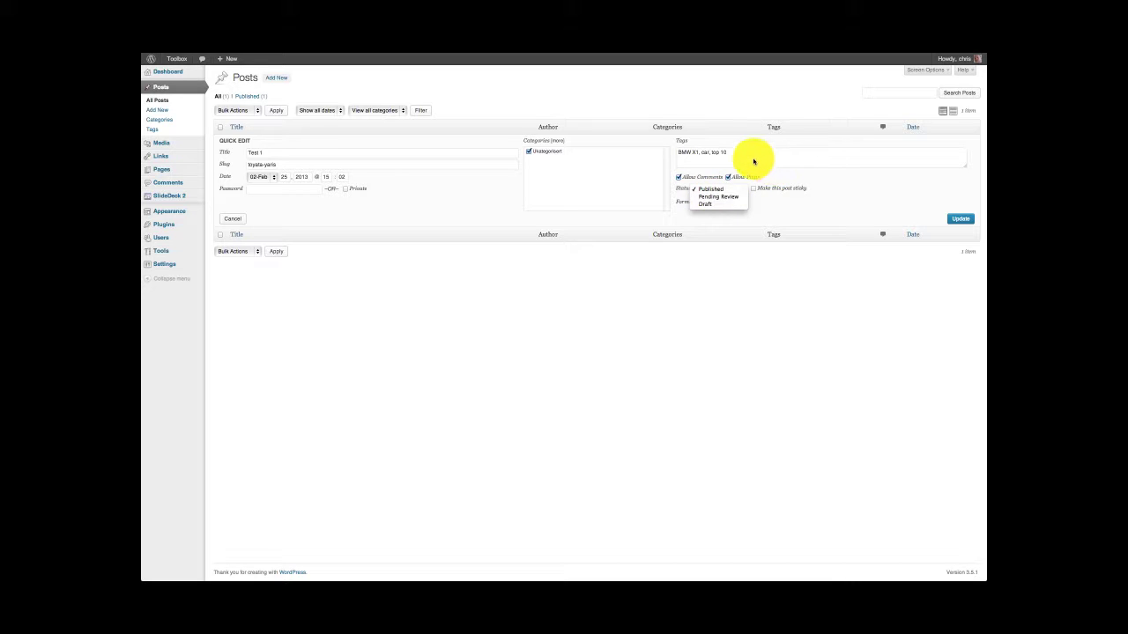
pyautogui.click(732, 184)
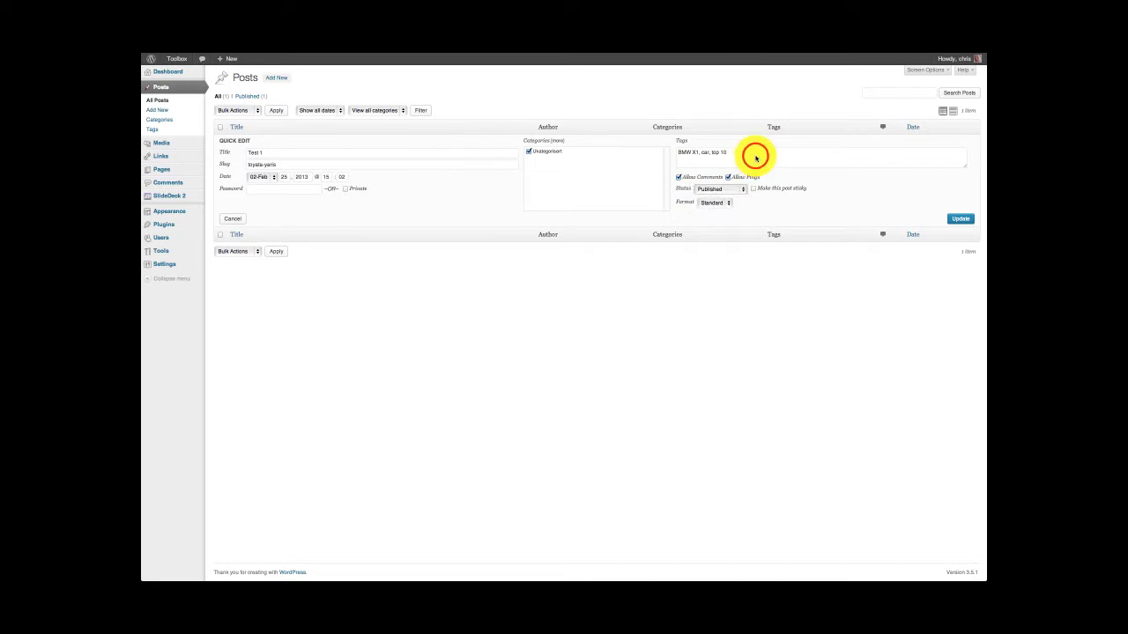
# Try making the Test 1 post sticky and clear the option again
pyautogui.click(751, 193)
pyautogui.click(753, 192)
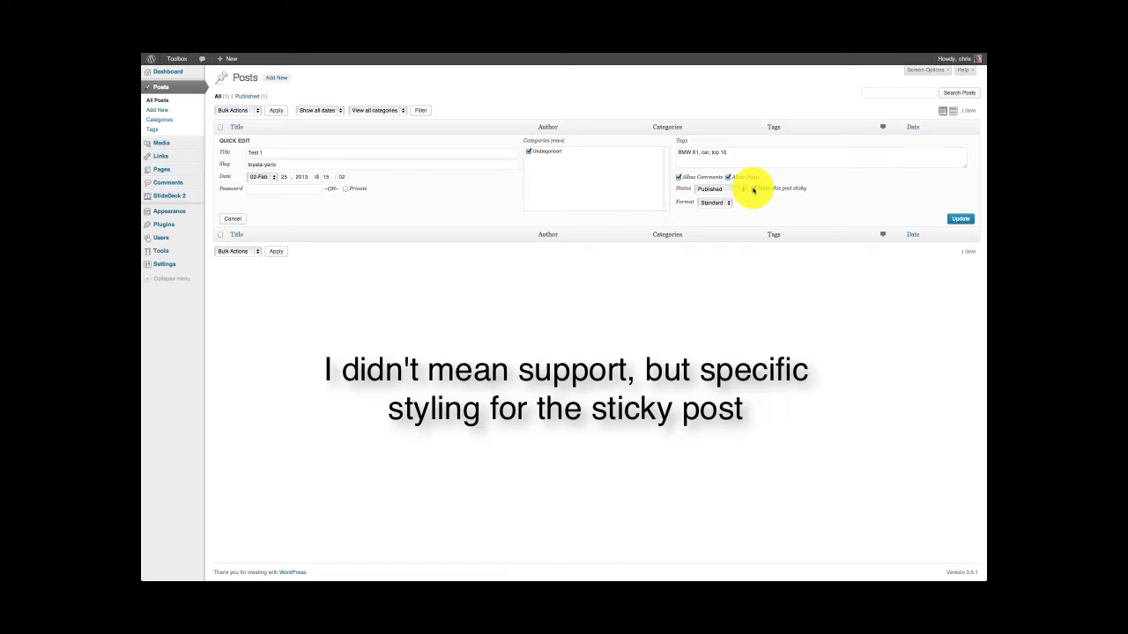
pyautogui.click(753, 191)
pyautogui.click(753, 191)
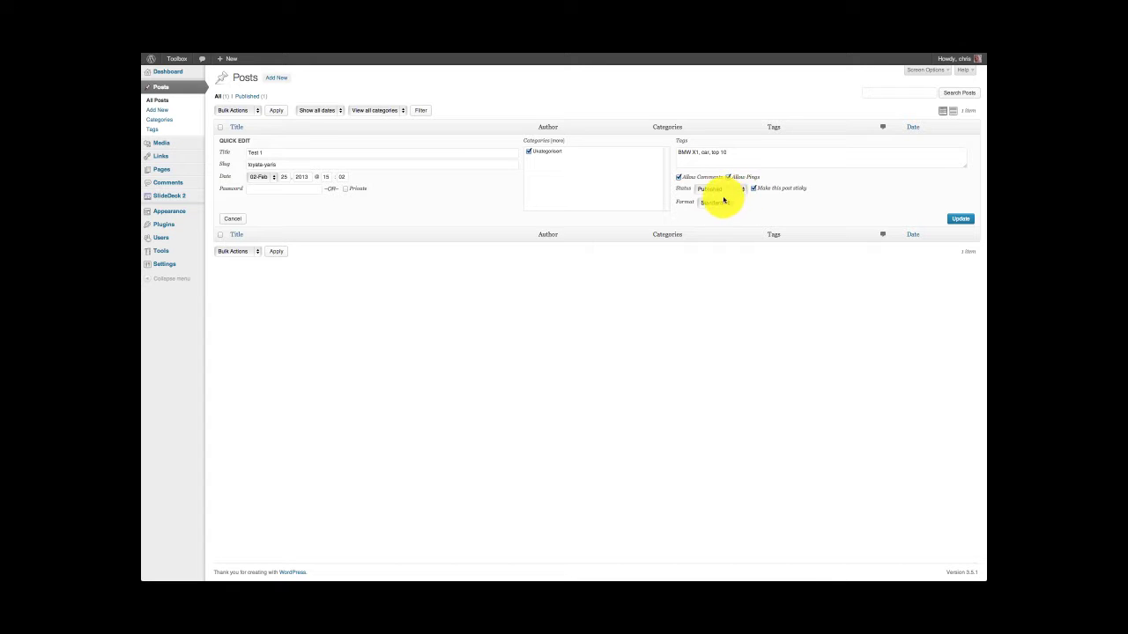
pyautogui.click(755, 189)
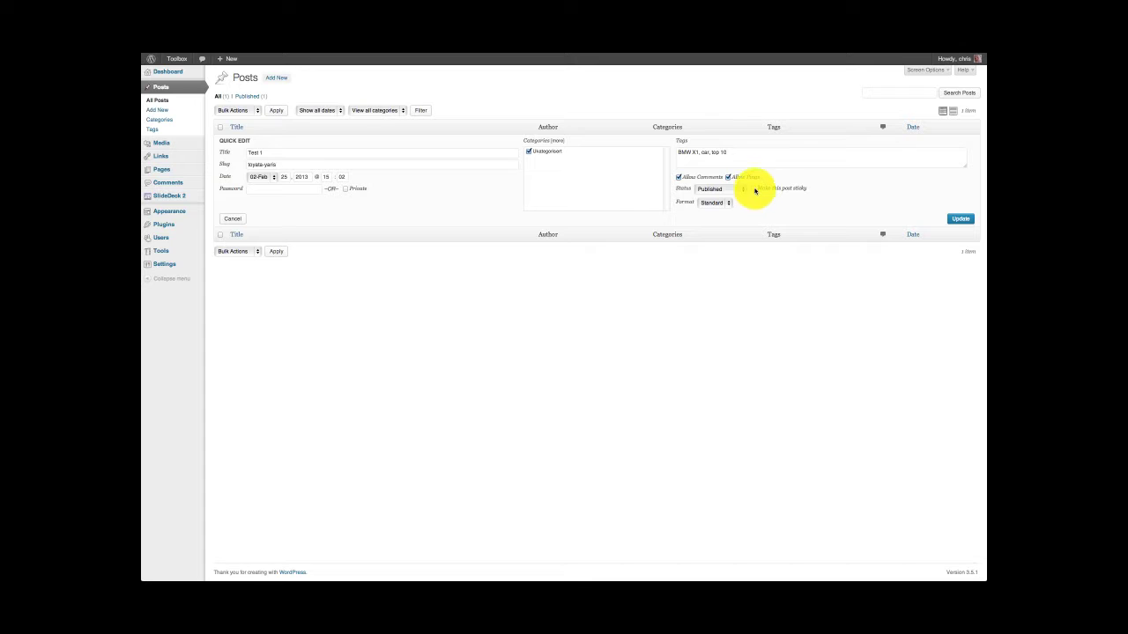
# Examine the available post formats for the Test 1 post without choosing a different one
pyautogui.click(708, 203)
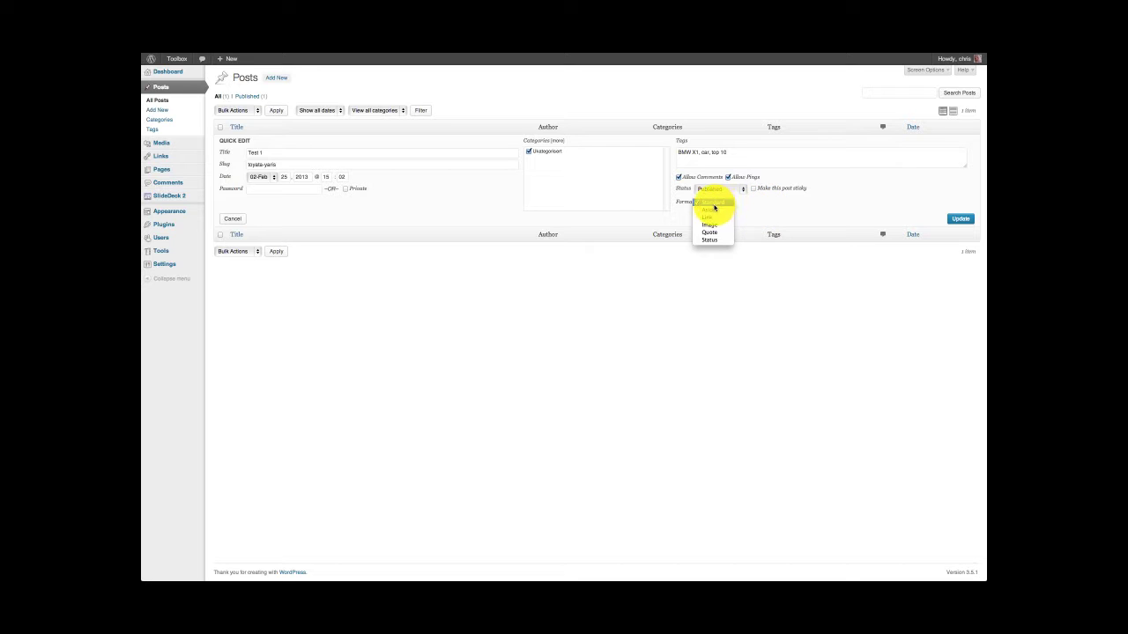
pyautogui.click(766, 203)
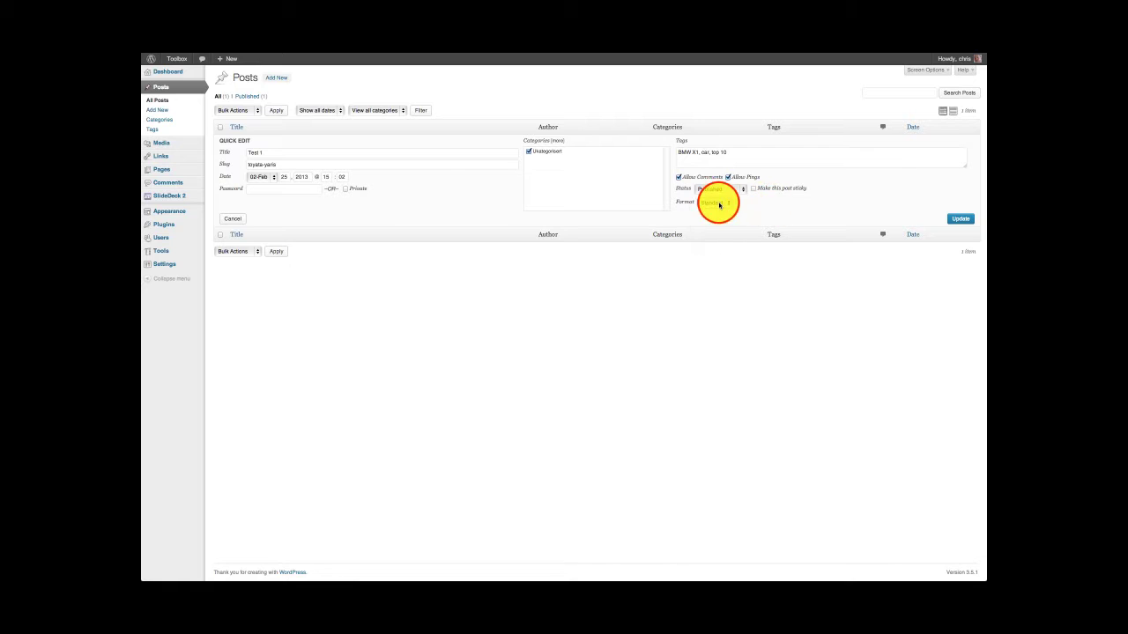
pyautogui.click(717, 202)
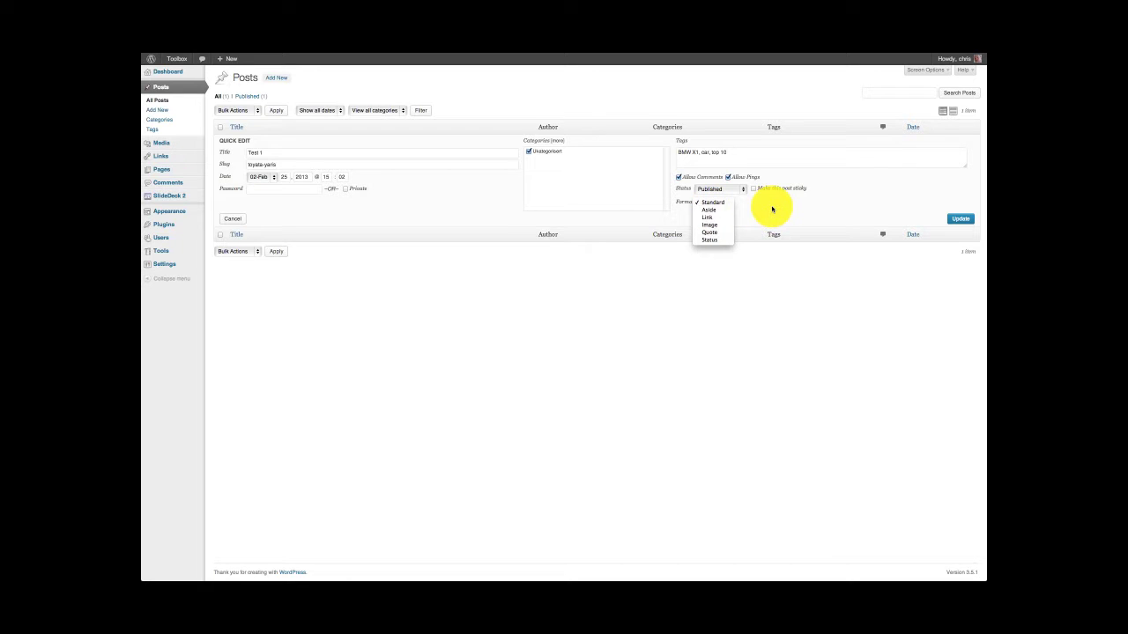
pyautogui.click(719, 219)
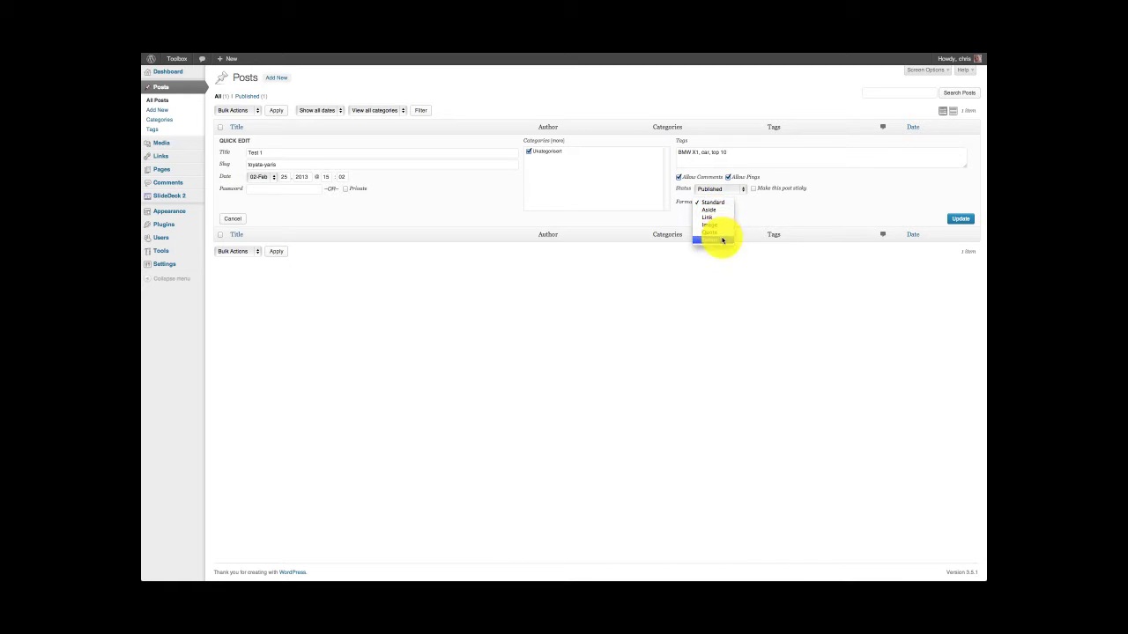
# Cancel the Quick Edit of the Test 1 post and open the post in the full editor
pyautogui.click(704, 288)
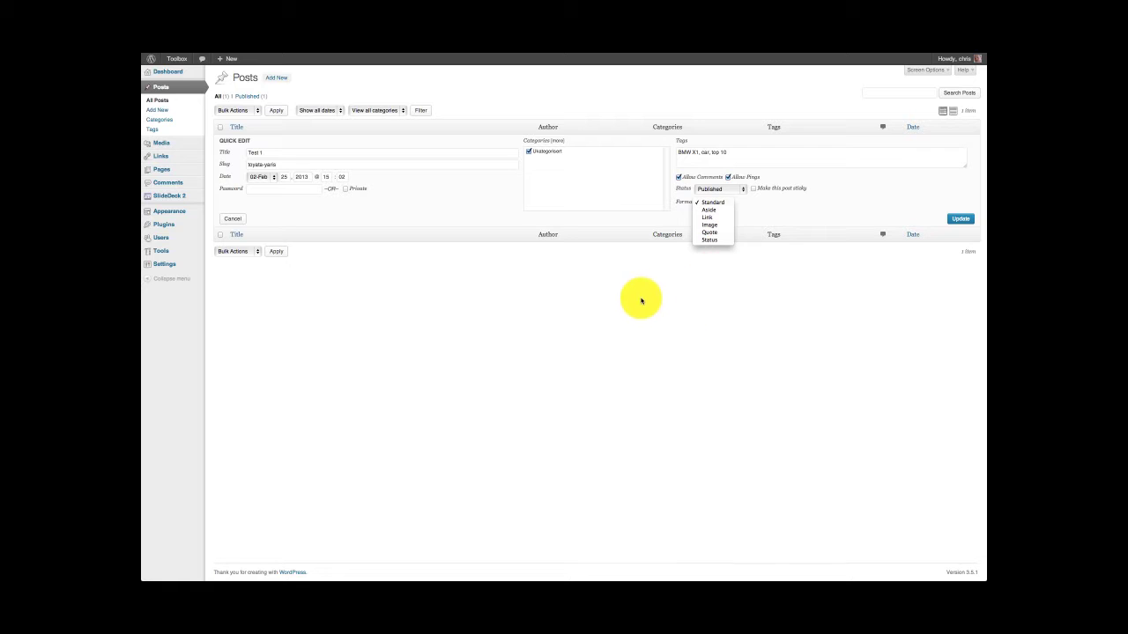
pyautogui.click(705, 289)
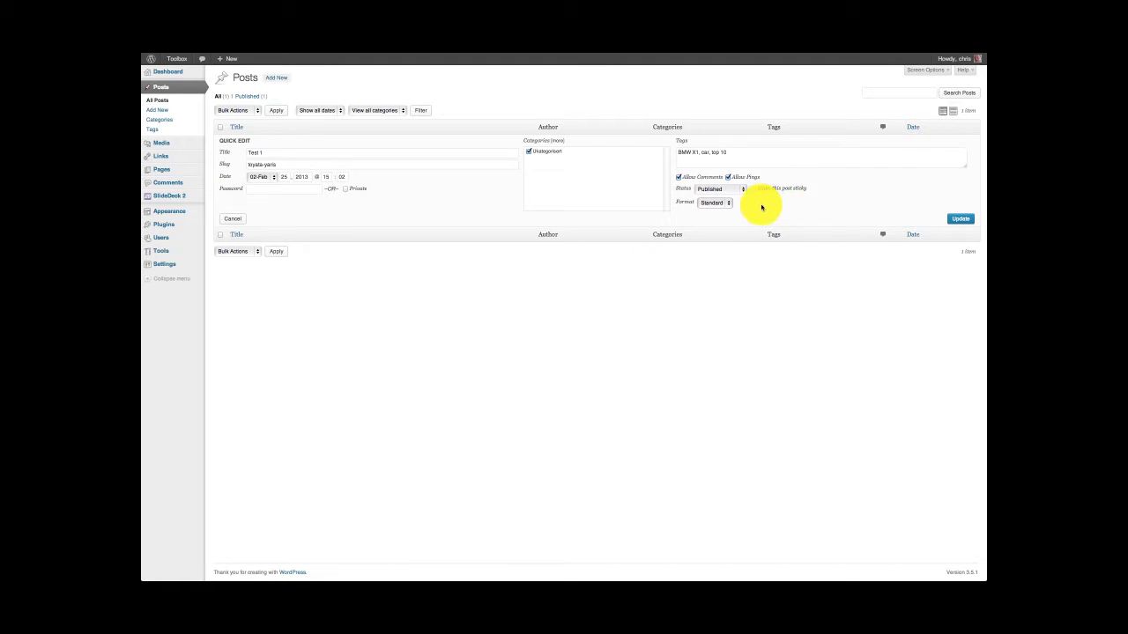
pyautogui.click(233, 218)
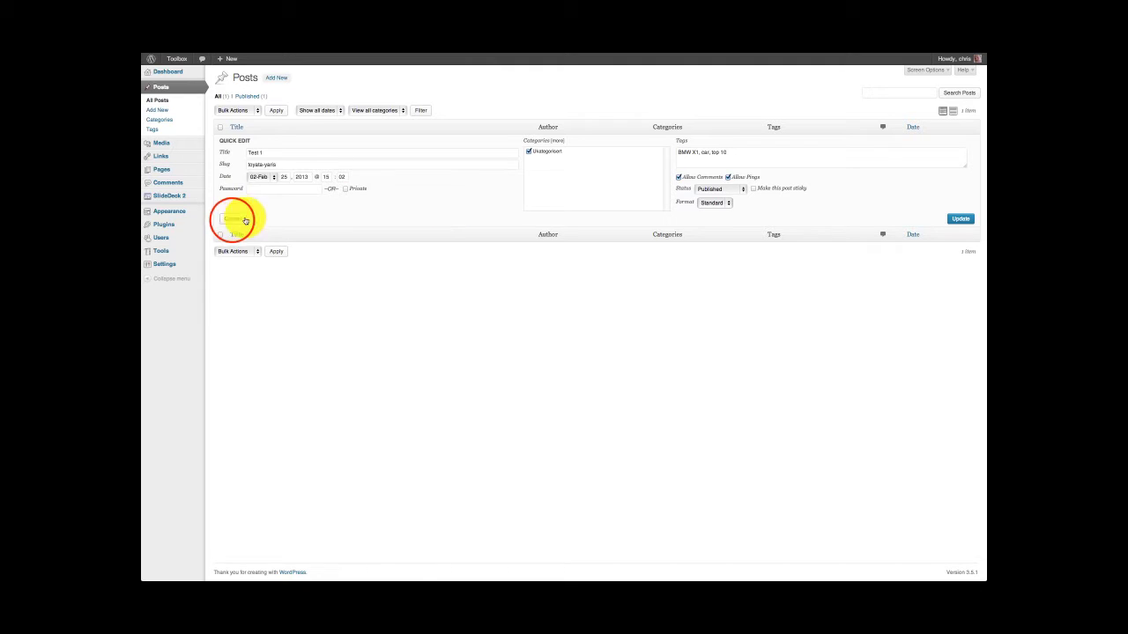
pyautogui.moveTo(234, 151)
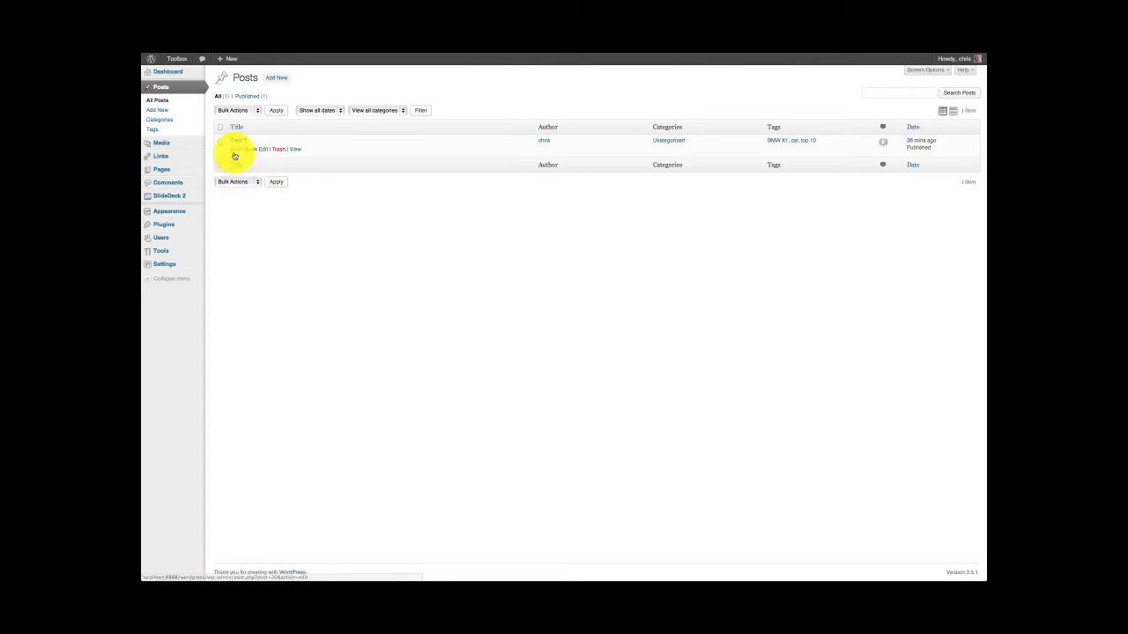
pyautogui.click(234, 152)
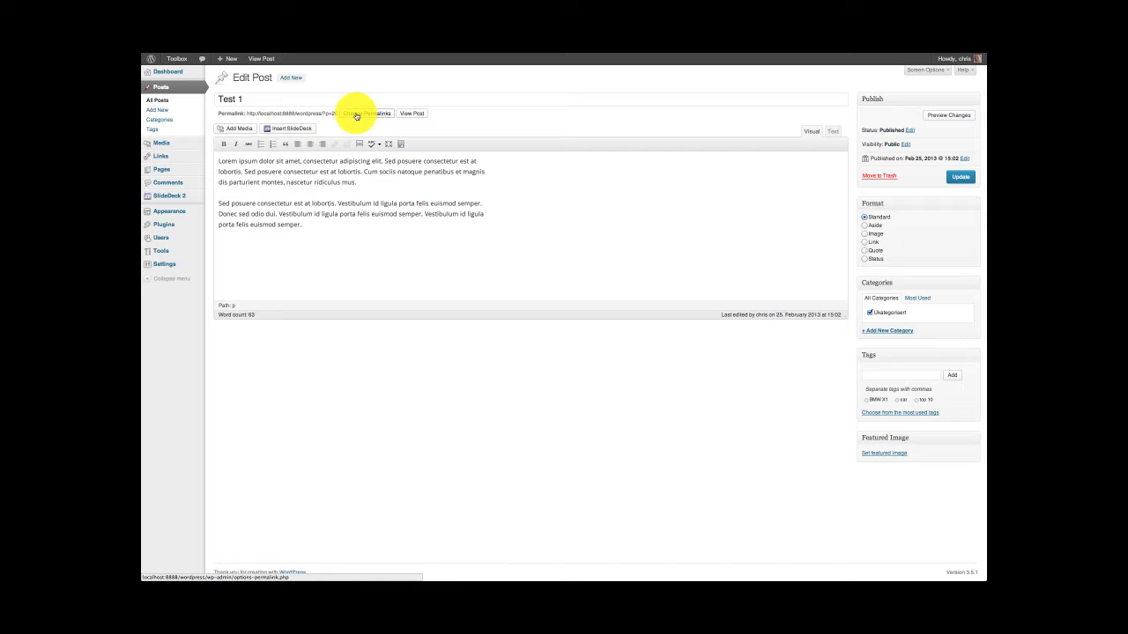
# View the published Test 1 post on the site and return to its editor
pyautogui.moveTo(158, 55)
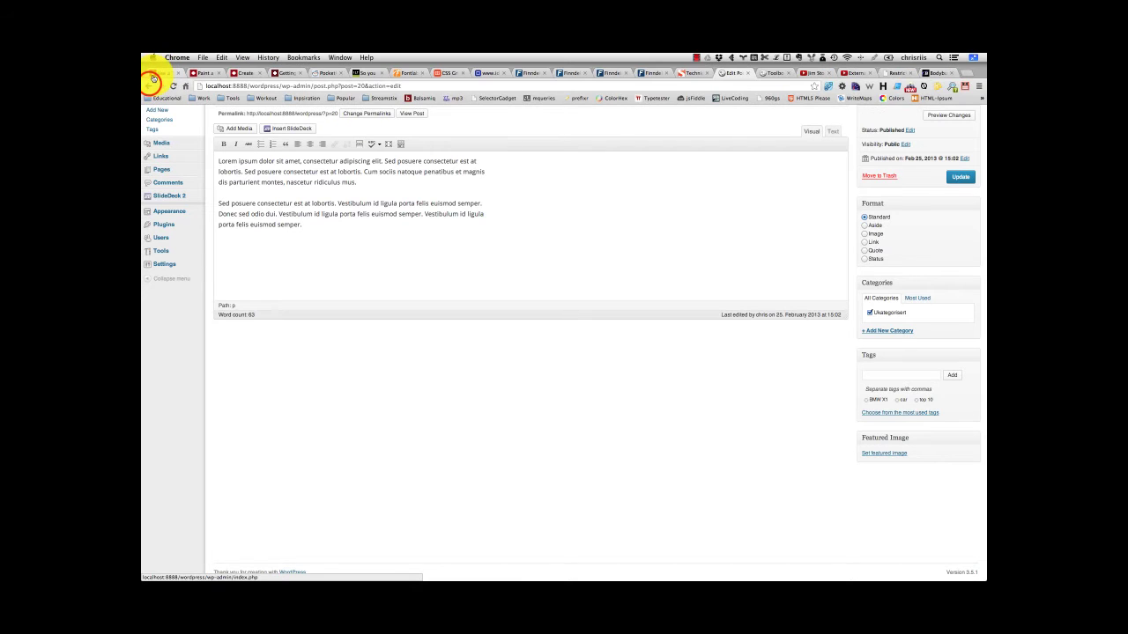
pyautogui.click(157, 85)
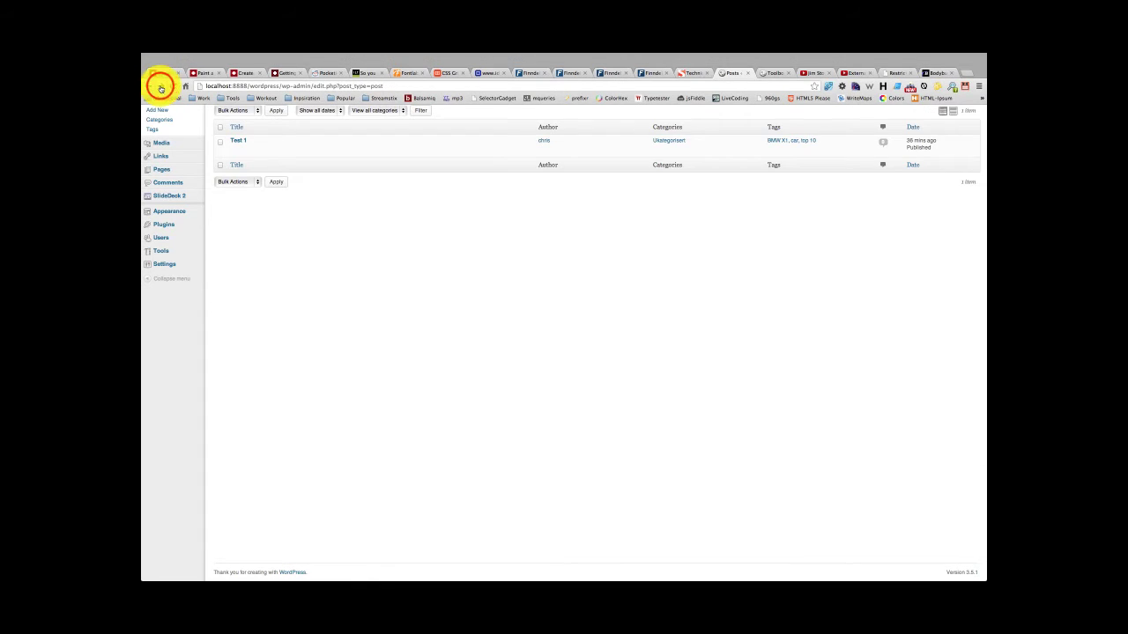
pyautogui.click(161, 86)
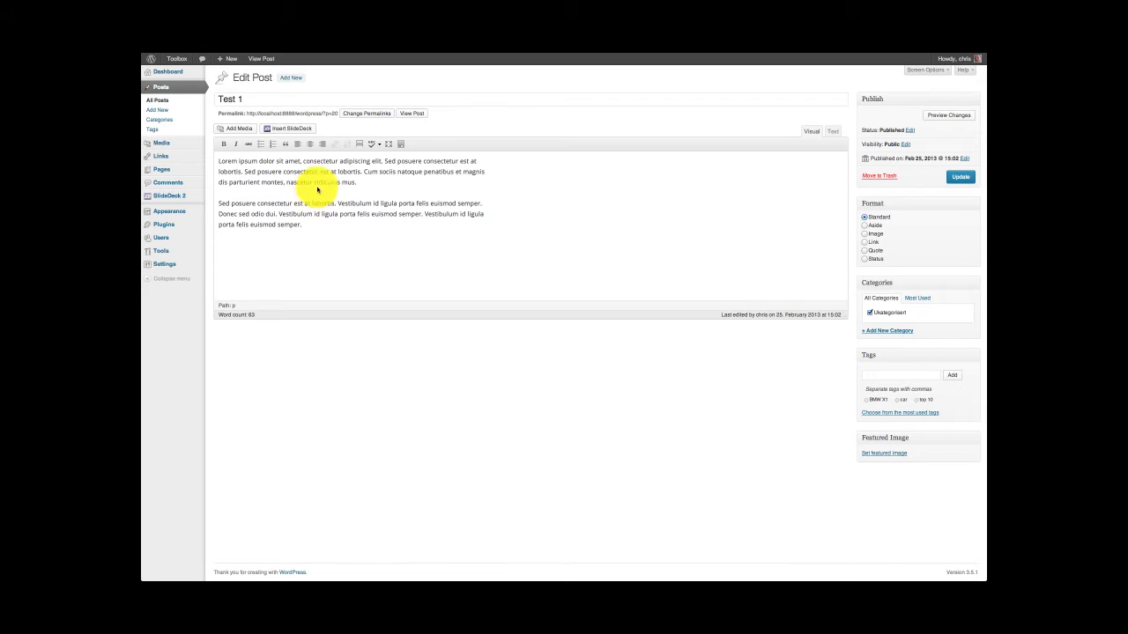
pyautogui.click(411, 114)
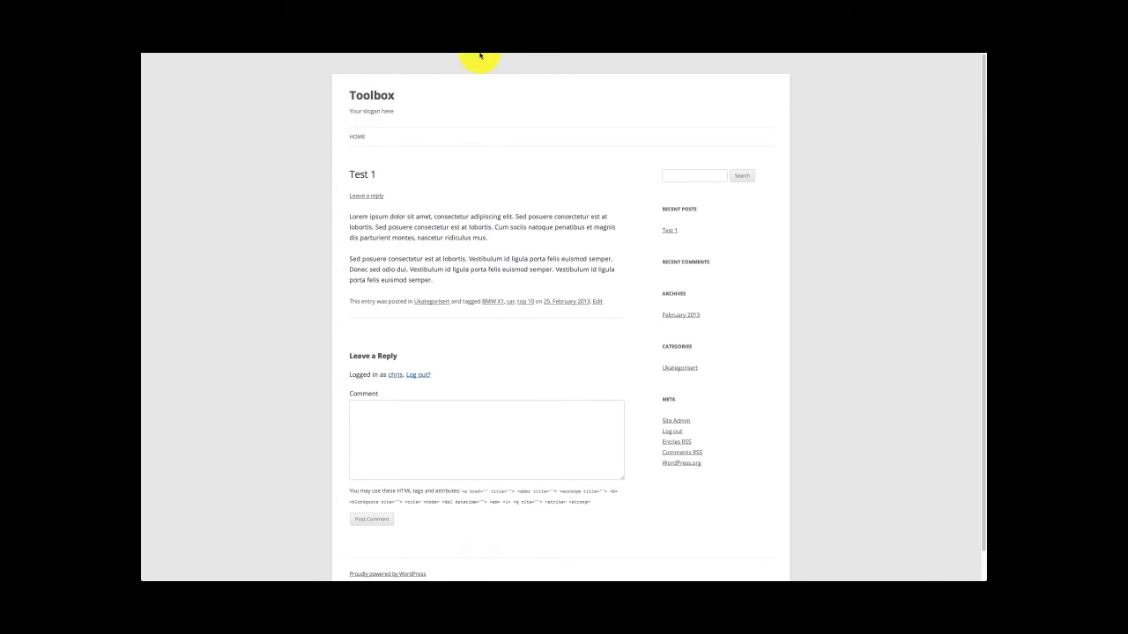
pyautogui.moveTo(480, 56)
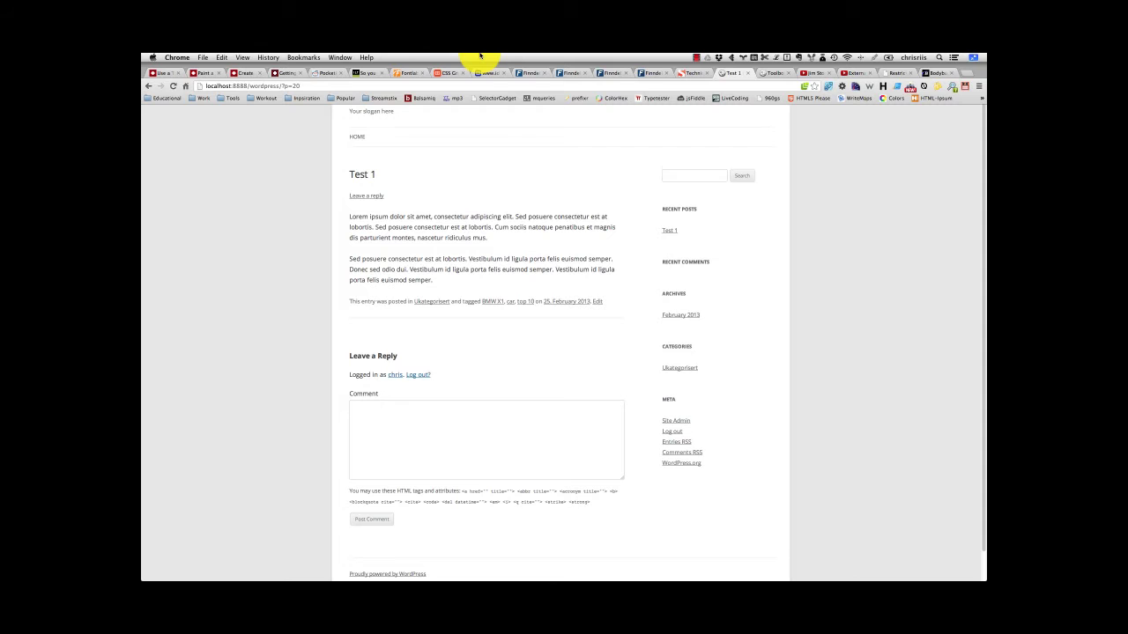
pyautogui.click(149, 85)
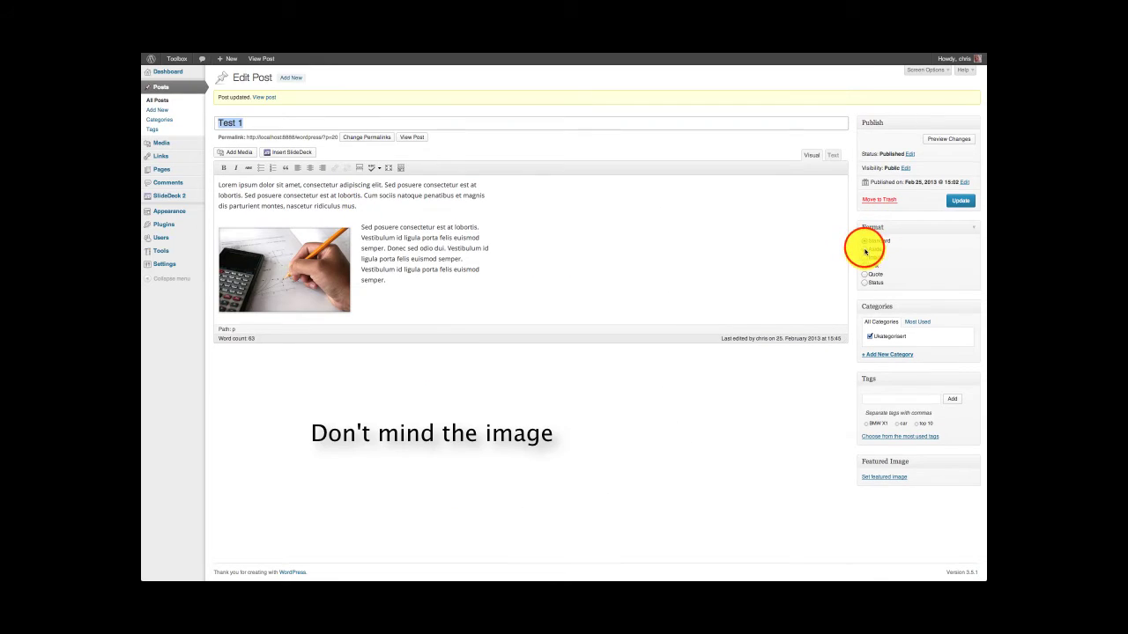
# Add a new category named Cars without a parent category to the Test 1 post
pyautogui.click(864, 250)
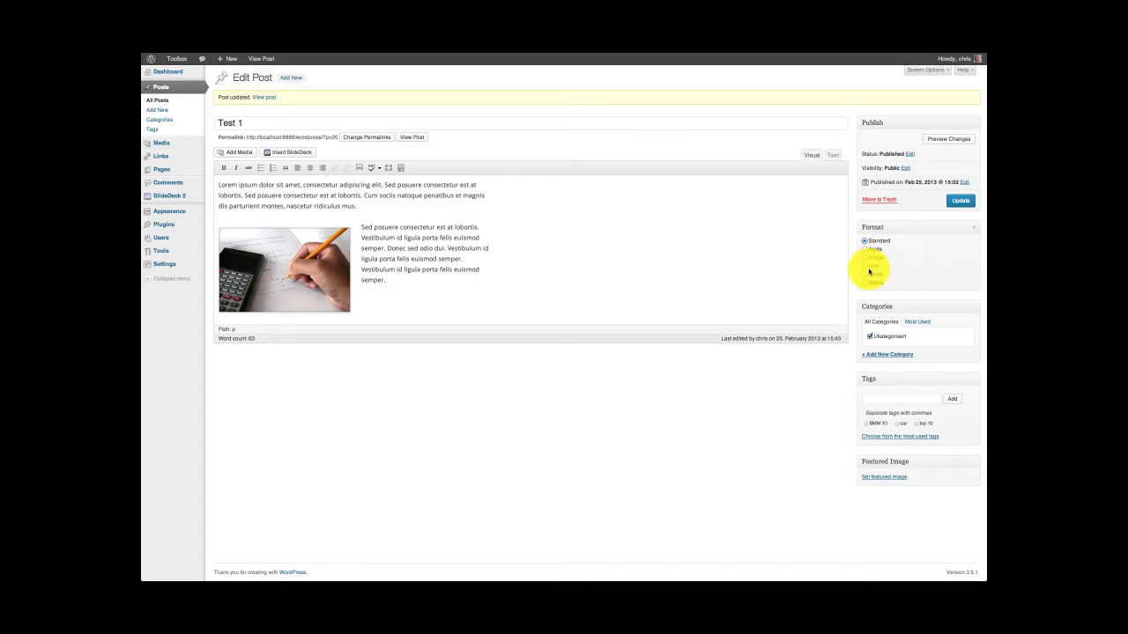
pyautogui.click(886, 355)
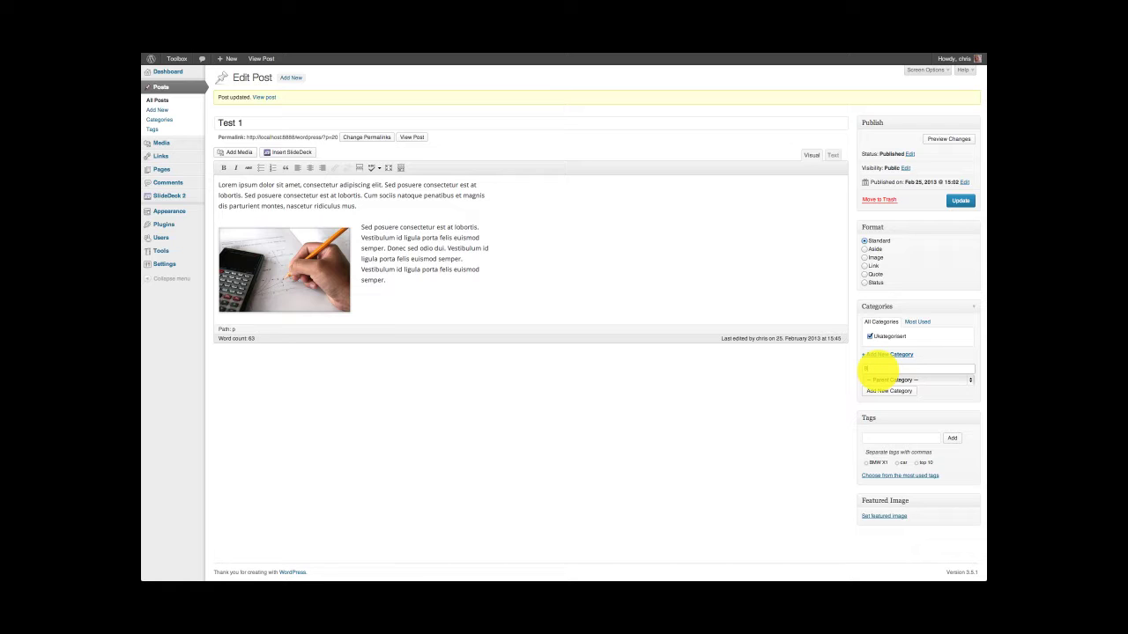
pyautogui.write('Cars')
pyautogui.click(885, 381)
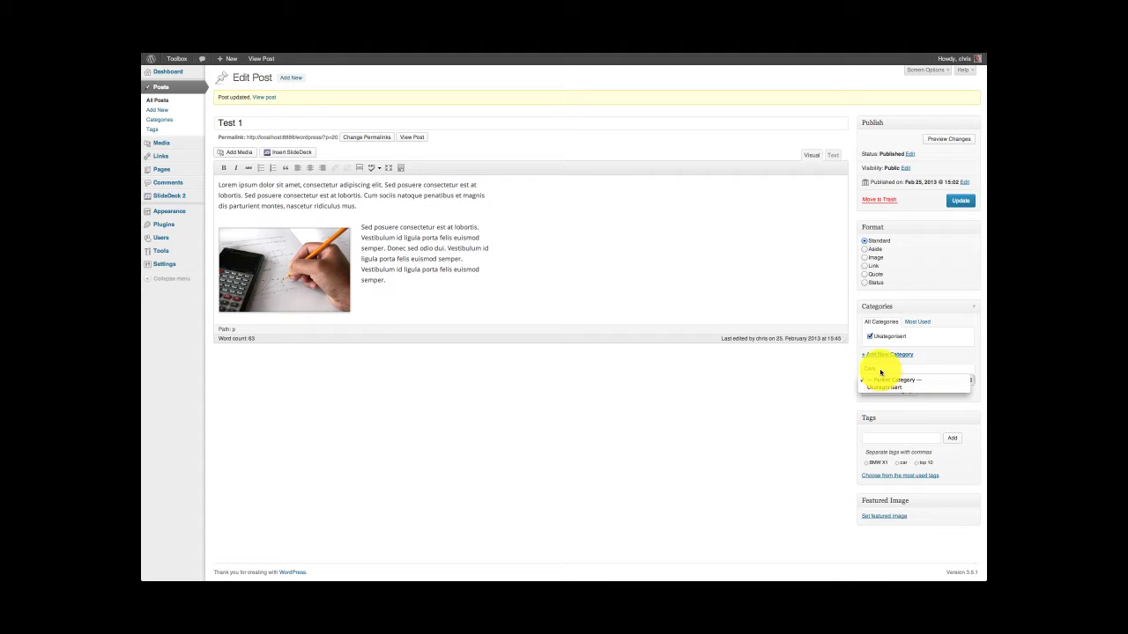
pyautogui.click(878, 368)
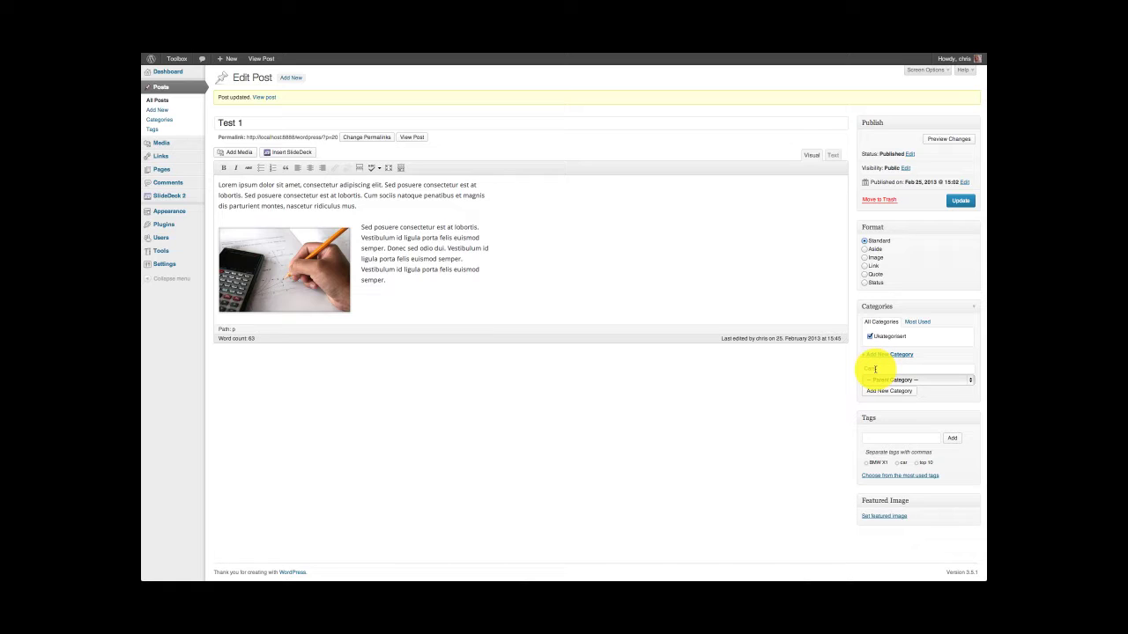
pyautogui.click(878, 392)
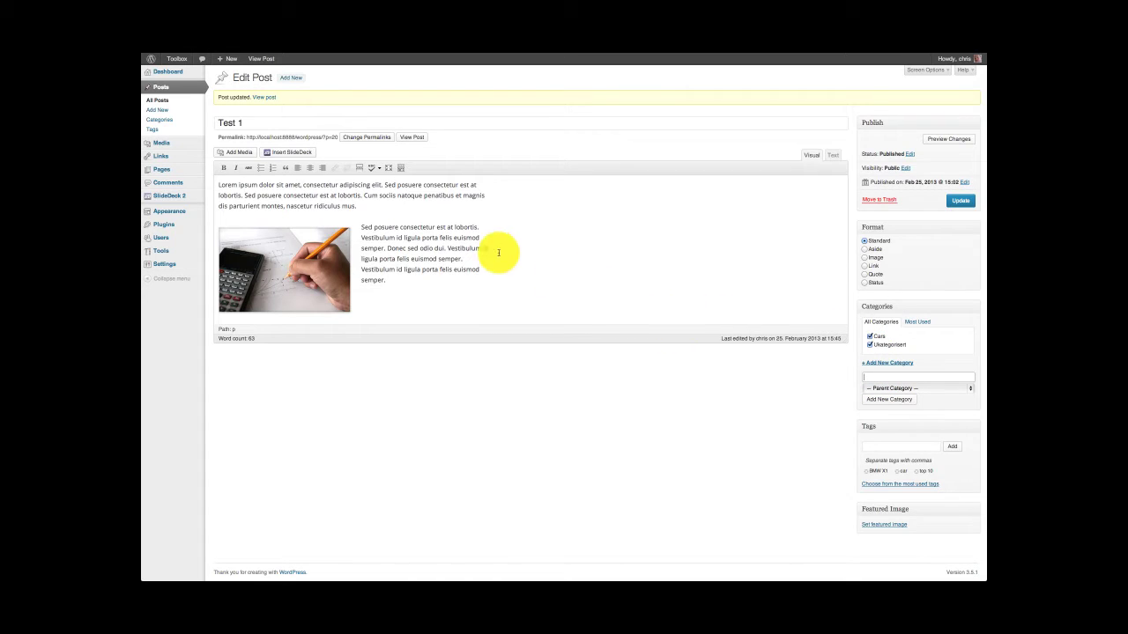
# Keep only the Cars category assigned by clearing Ukategorisert, and check the most used categories
pyautogui.click(868, 337)
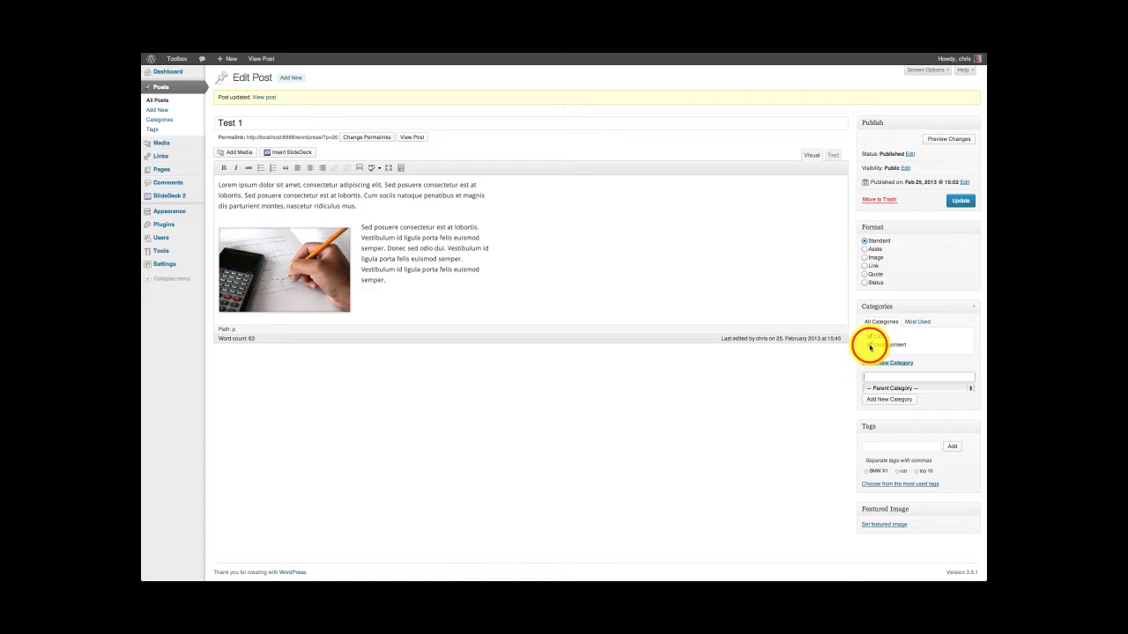
pyautogui.click(869, 344)
pyautogui.click(916, 322)
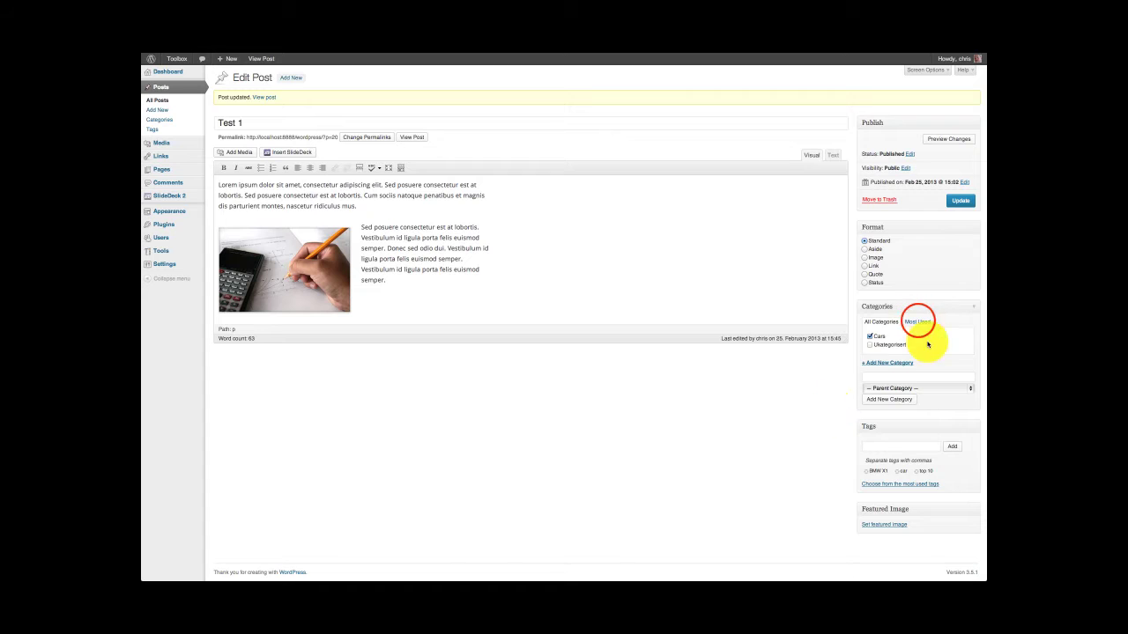
pyautogui.click(874, 322)
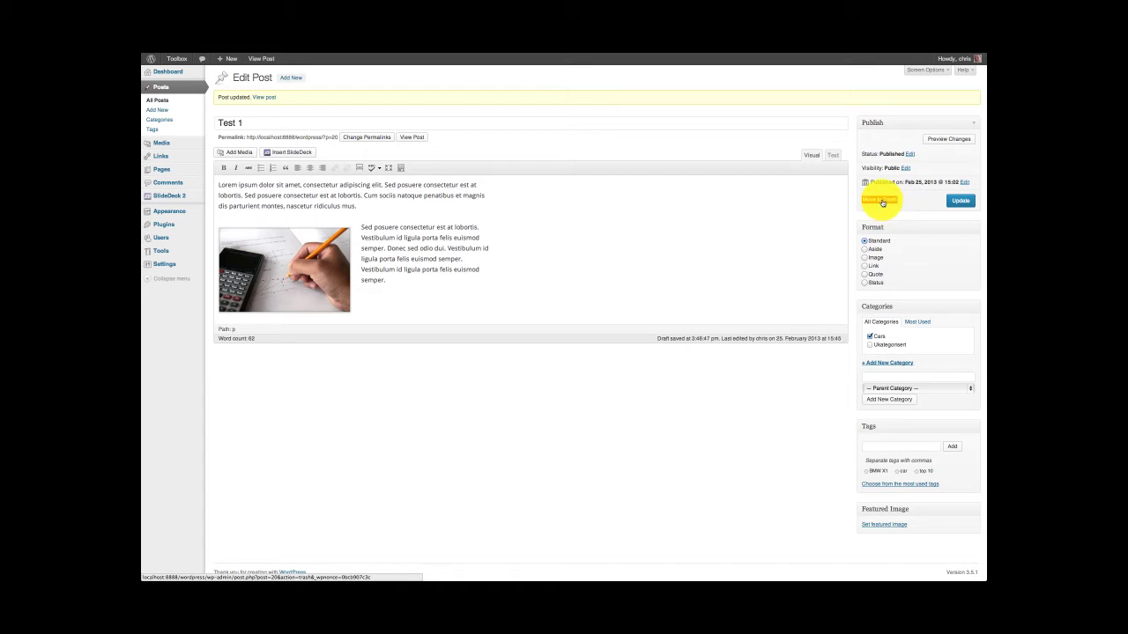
# View the visibility and status options of the post and cancel both without changing them
pyautogui.click(907, 167)
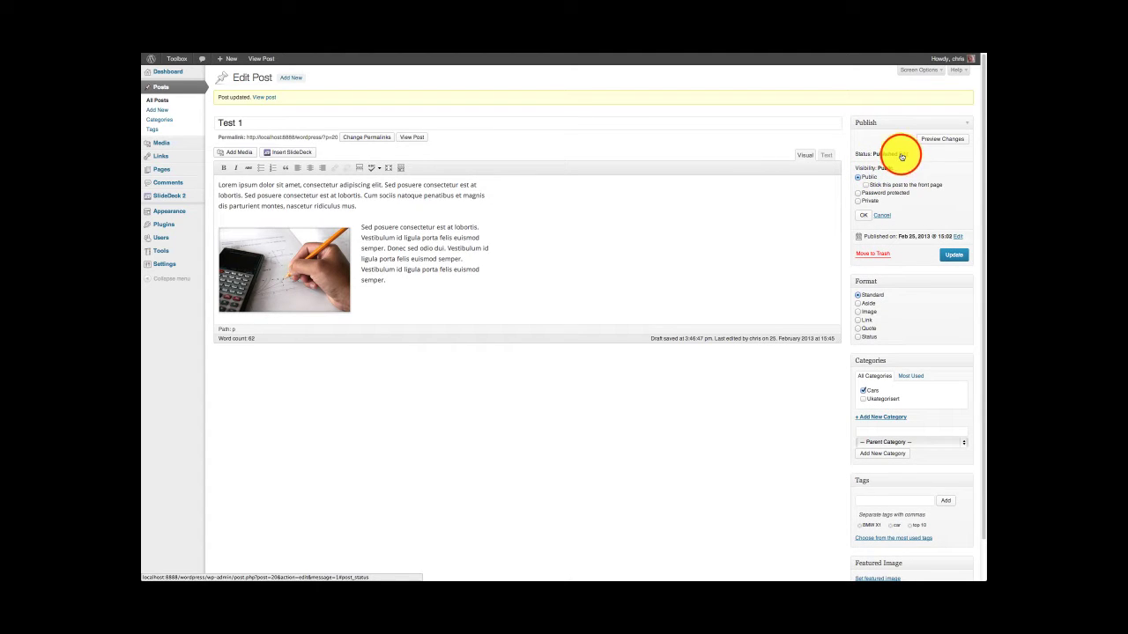
pyautogui.click(898, 156)
pyautogui.click(936, 163)
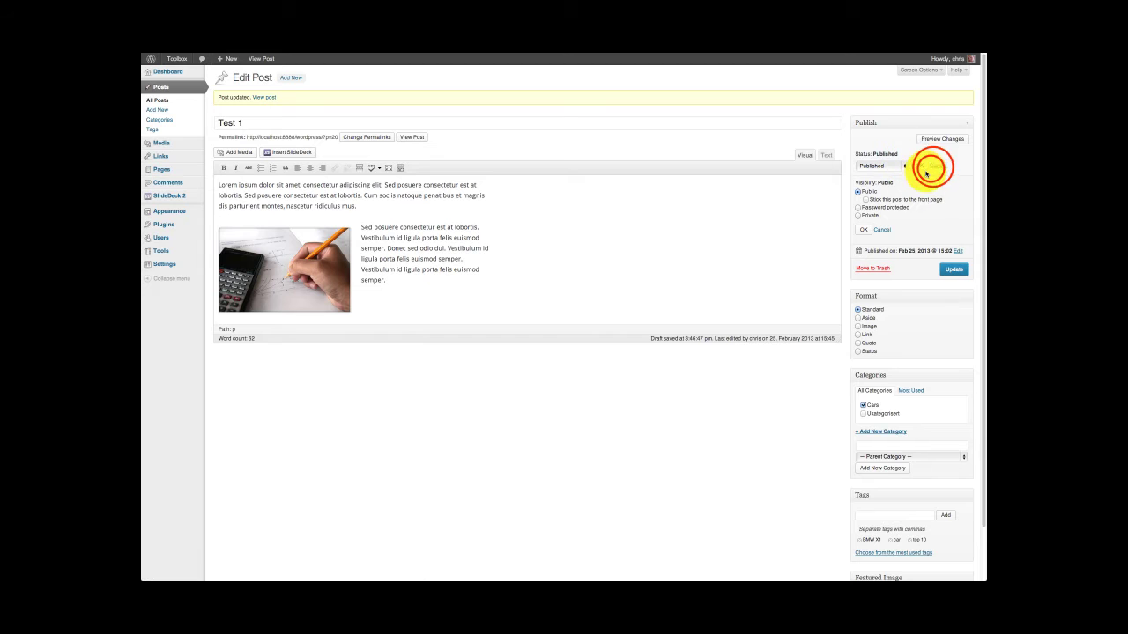
pyautogui.click(881, 218)
# Try changing the post's publication month to 07-Jul and cancel the date edit
pyautogui.click(959, 181)
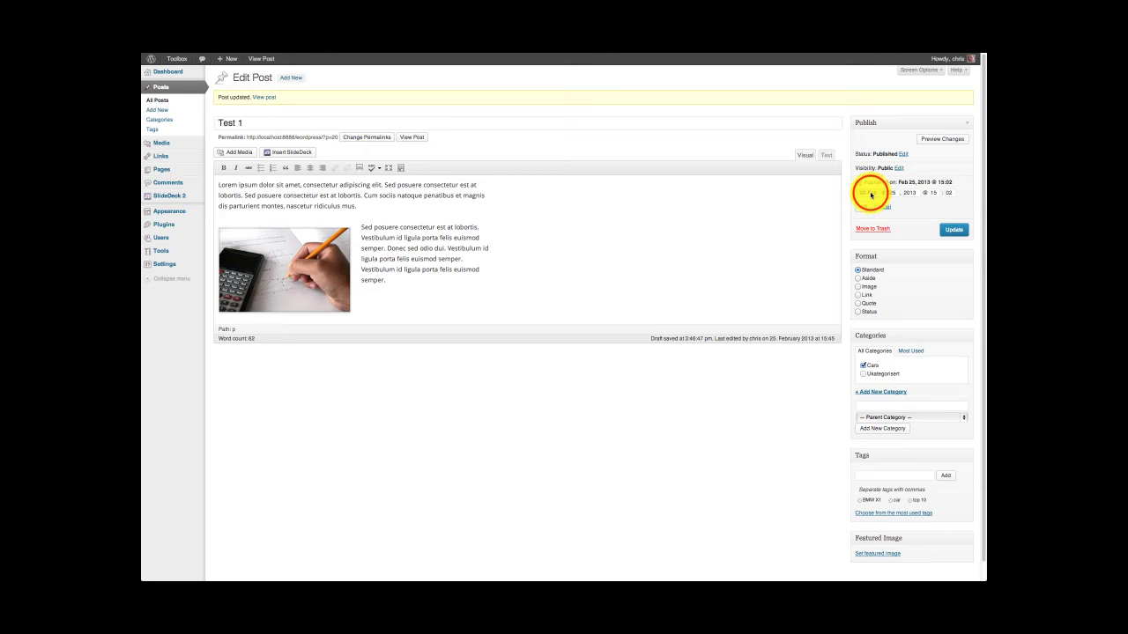
pyautogui.click(870, 193)
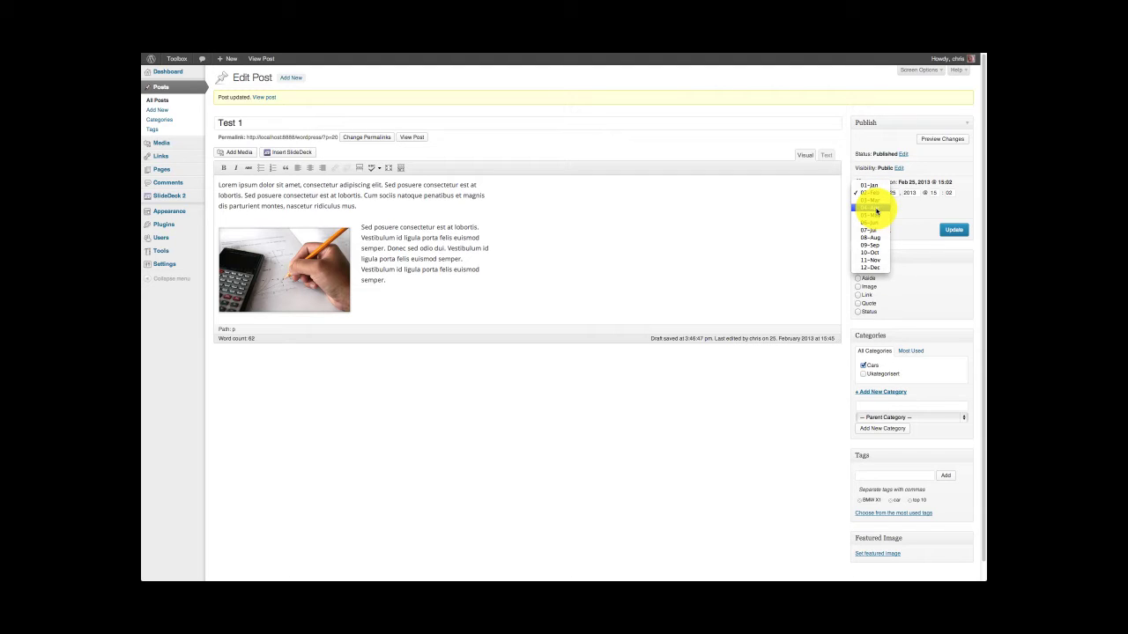
pyautogui.click(872, 231)
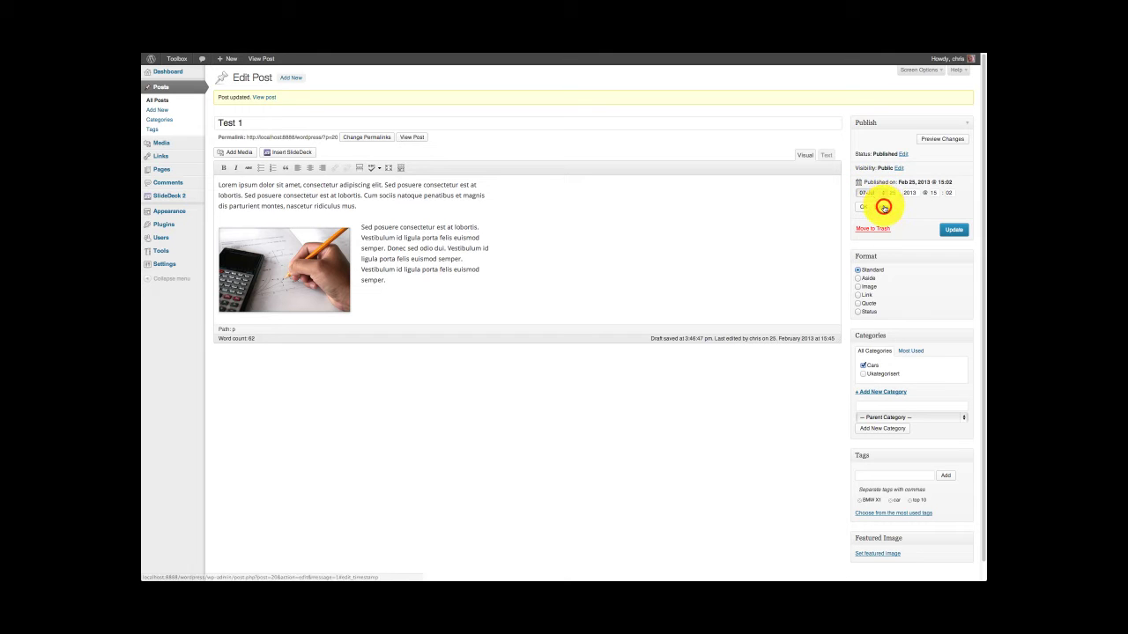
pyautogui.click(882, 206)
# Reopen the visibility and status settings of the Test 1 post
pyautogui.click(906, 167)
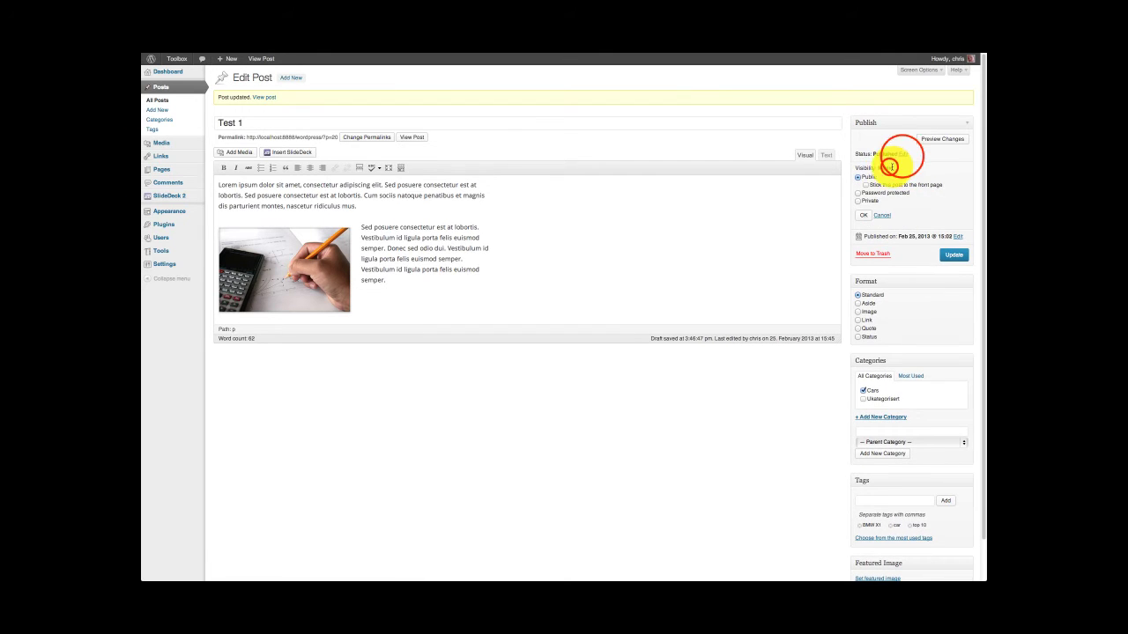
pyautogui.click(900, 158)
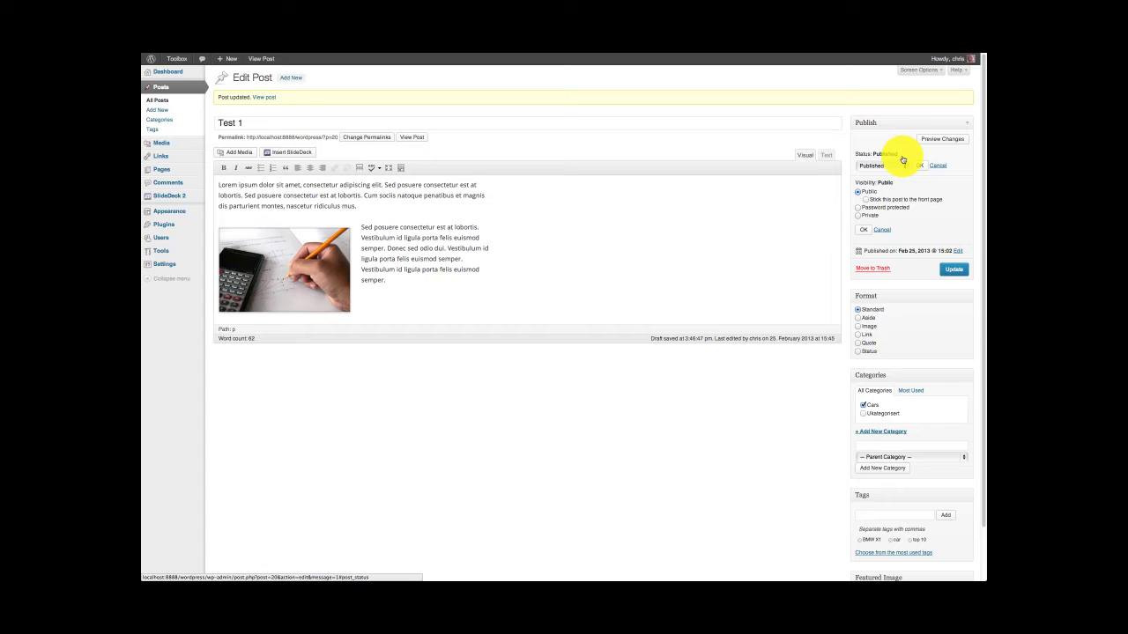
# Add the tag citroen to the Test 1 post
pyautogui.scroll(-2, 863, 332)
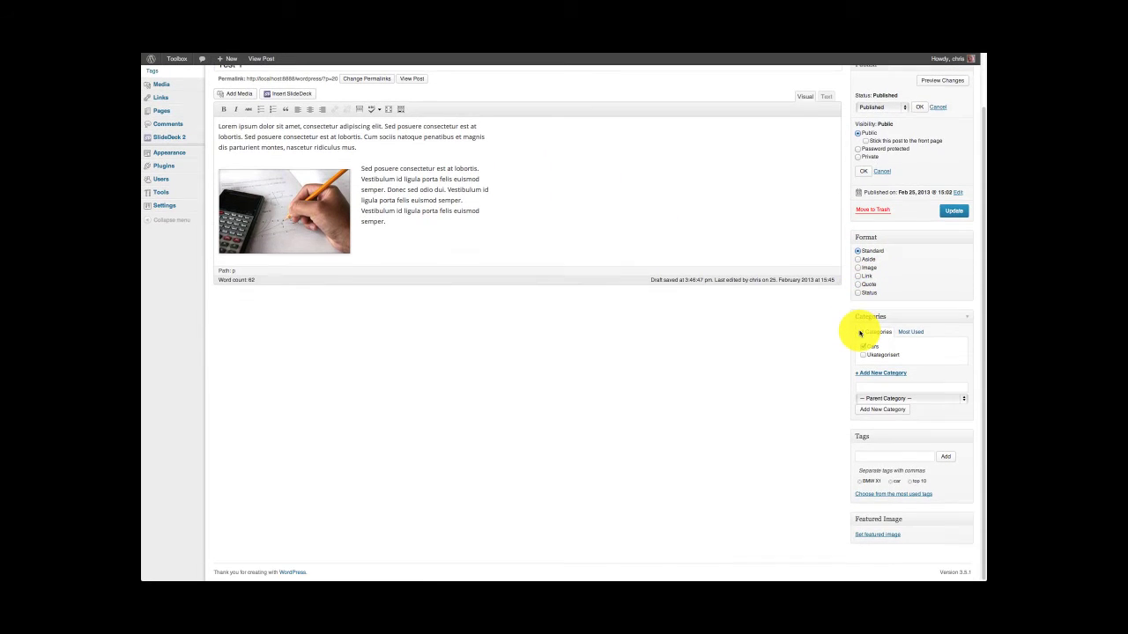
pyautogui.click(878, 455)
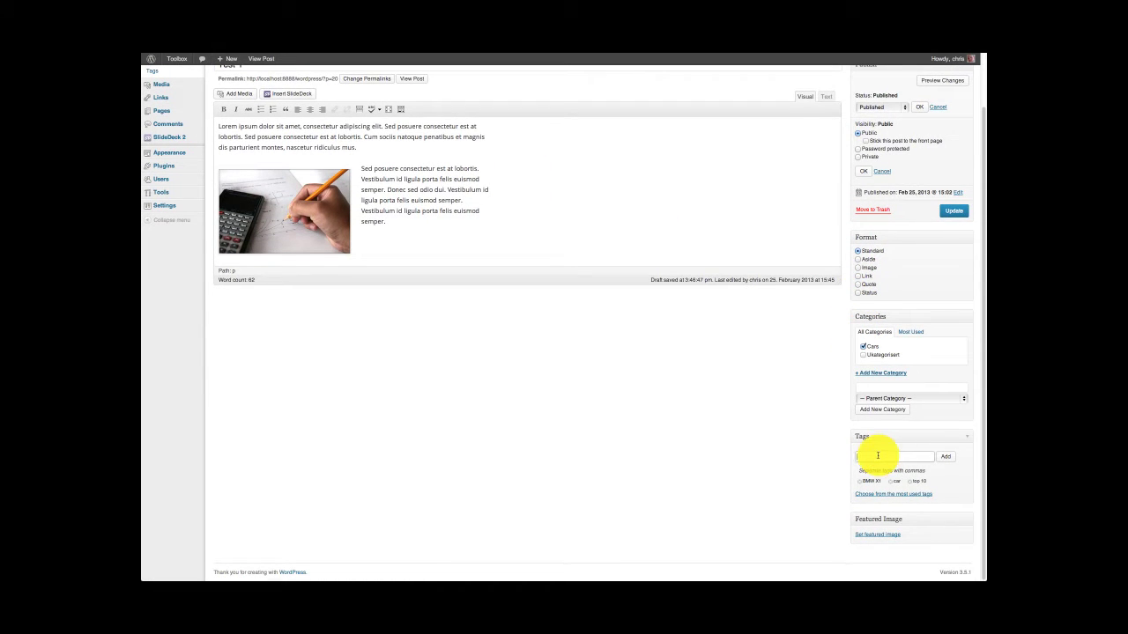
pyautogui.click(880, 391)
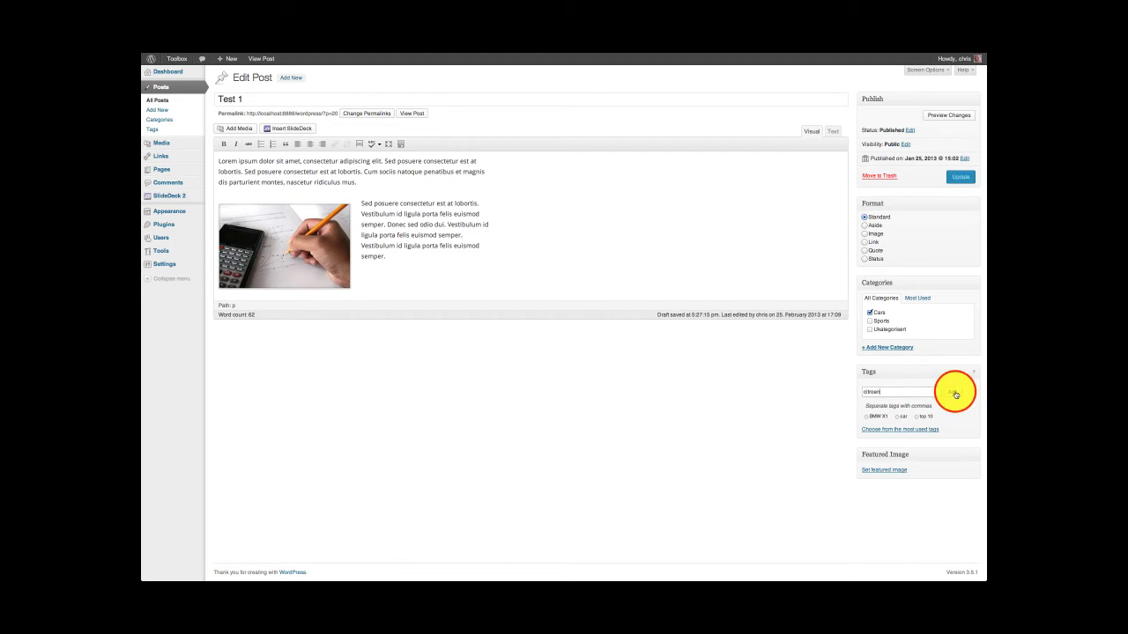
pyautogui.click(956, 395)
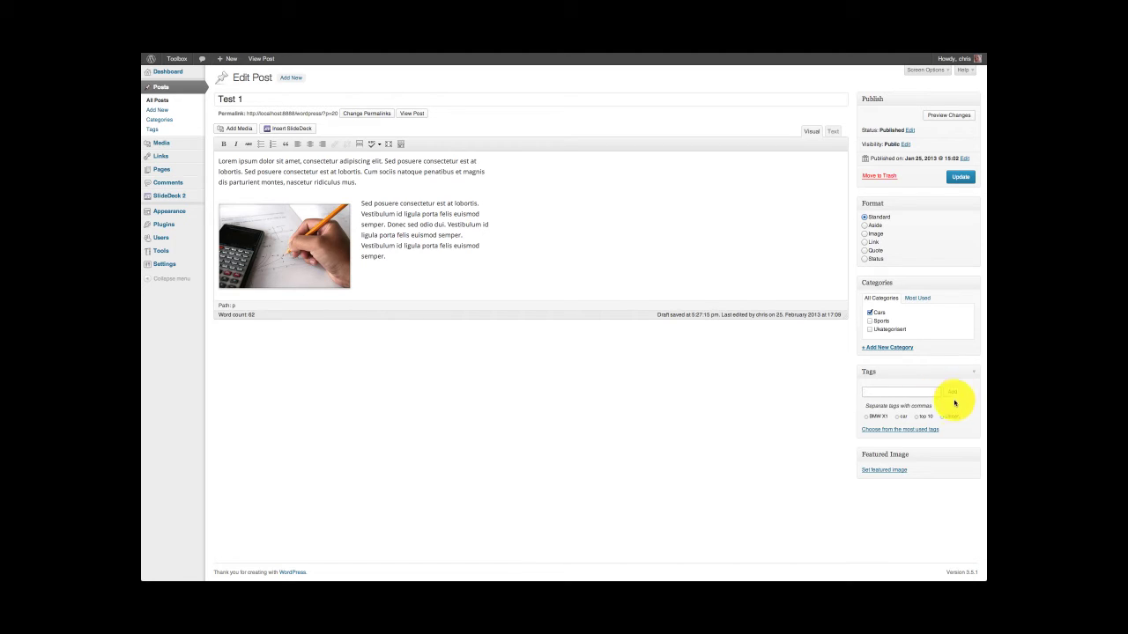
# Remove the BMW X1 tag from the post and choose it again from the most used tags
pyautogui.click(866, 420)
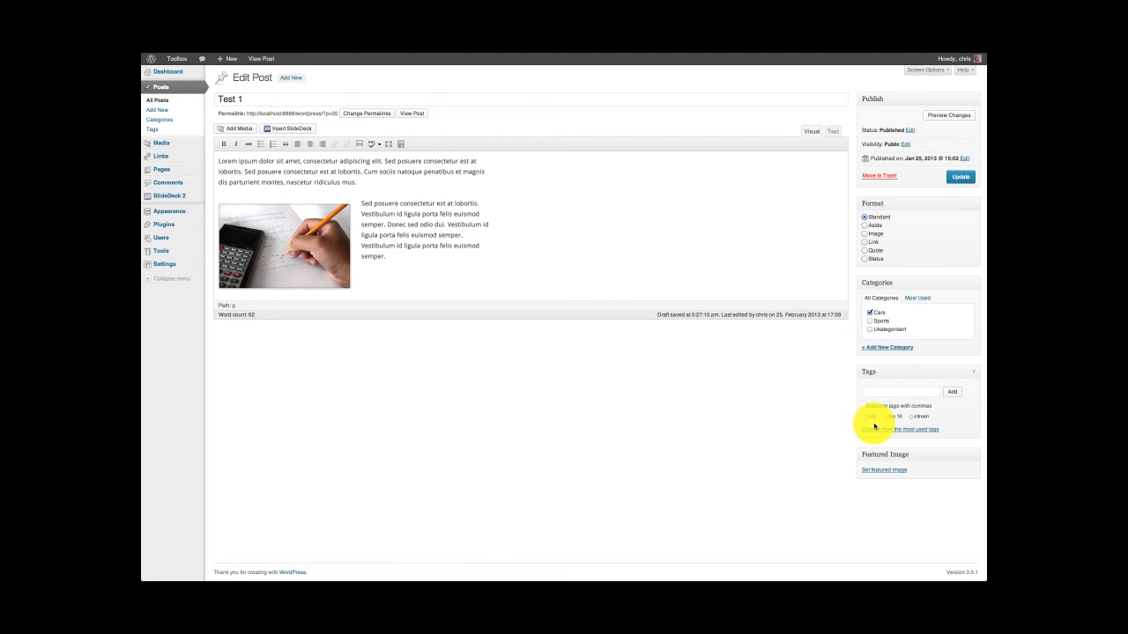
pyautogui.click(875, 429)
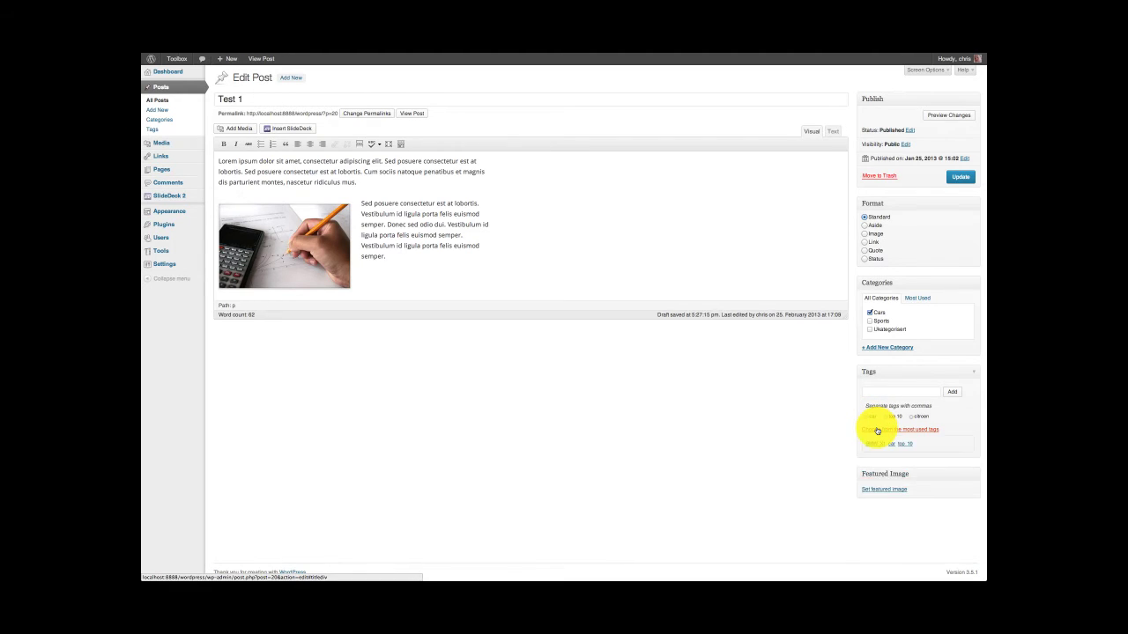
pyautogui.click(872, 446)
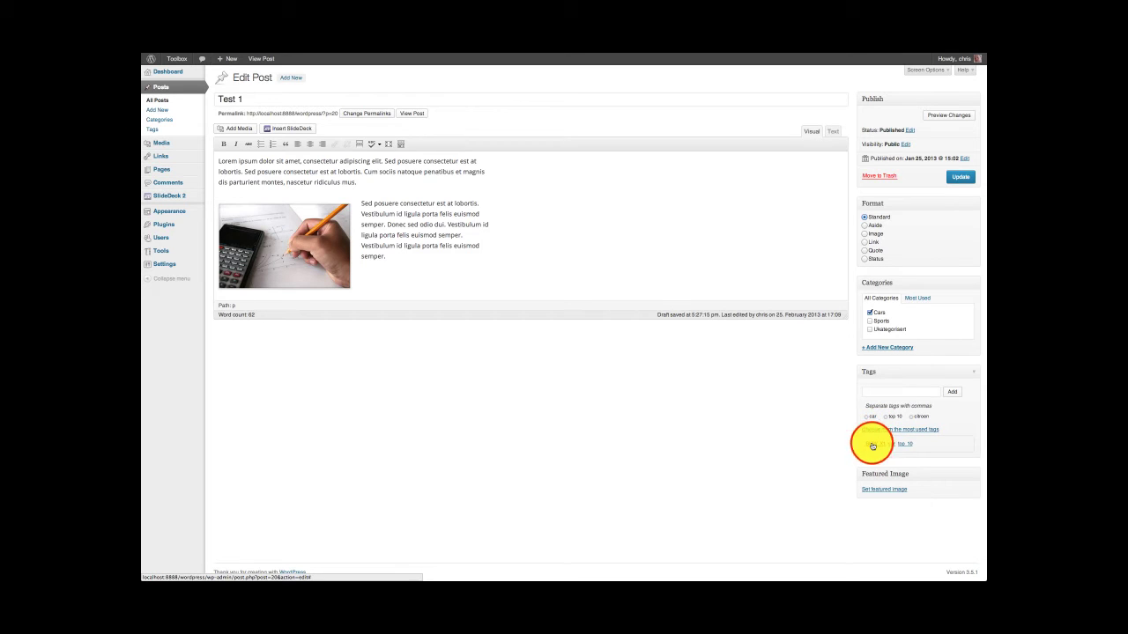
pyautogui.click(872, 446)
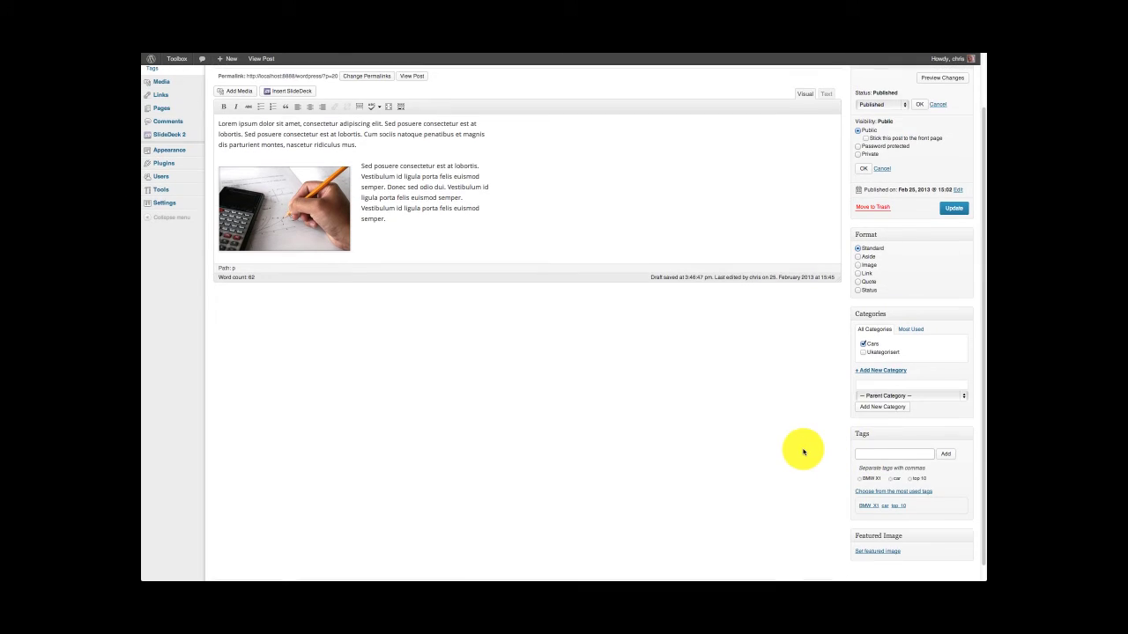
pyautogui.scroll(-1, 800, 450)
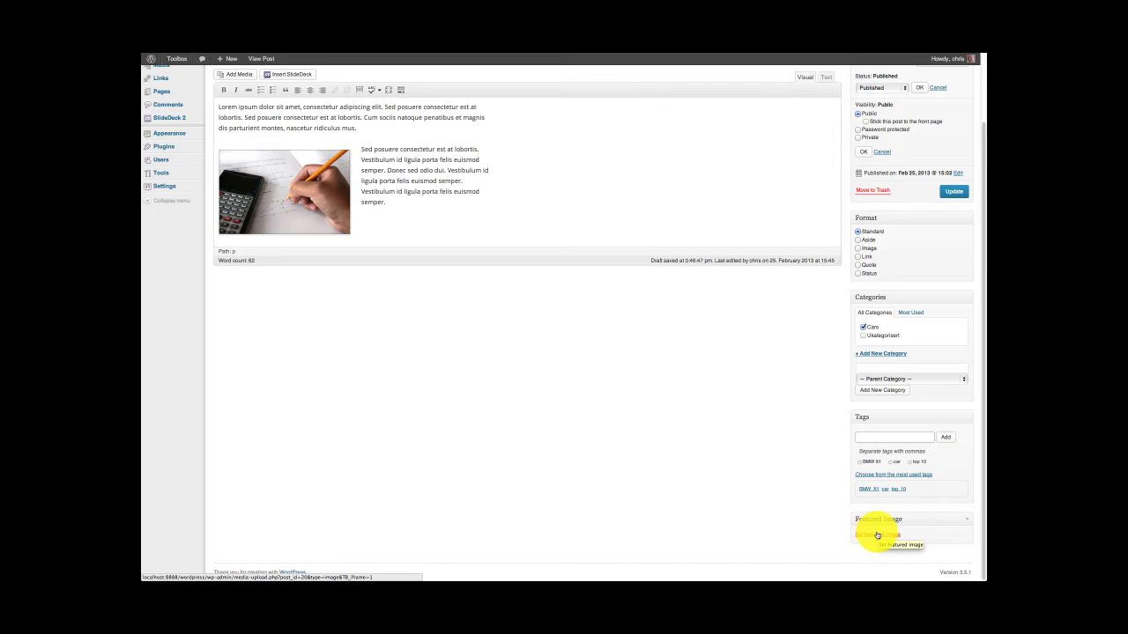
# Set the lakeshore photo CIMG0112 as the Test 1 post's featured image and update the post
pyautogui.click(877, 535)
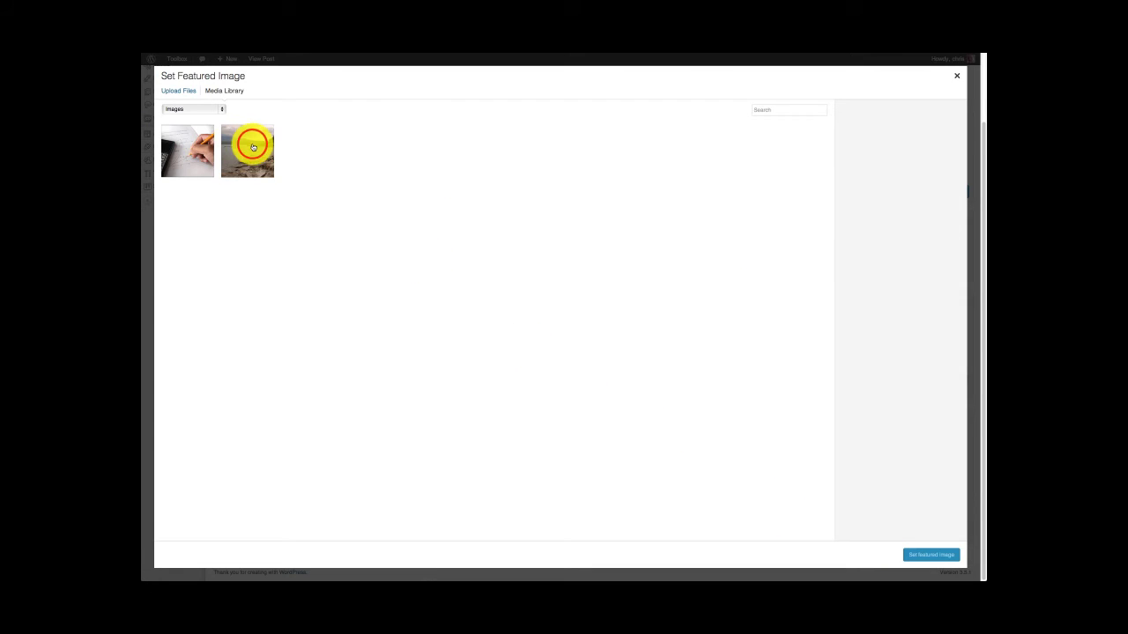
pyautogui.click(247, 151)
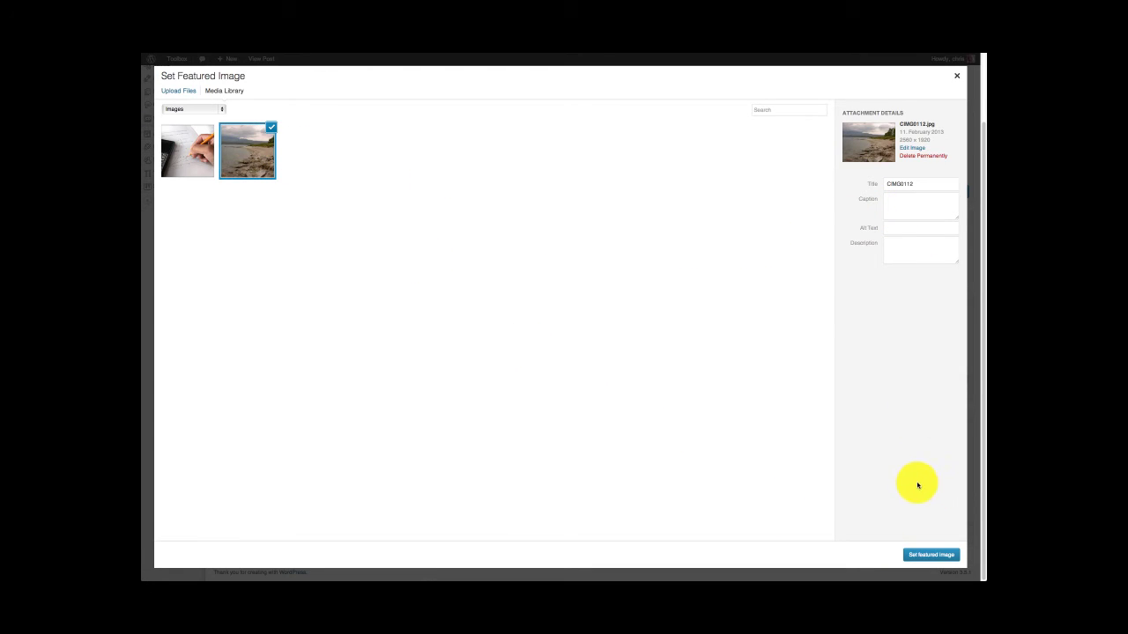
pyautogui.click(932, 554)
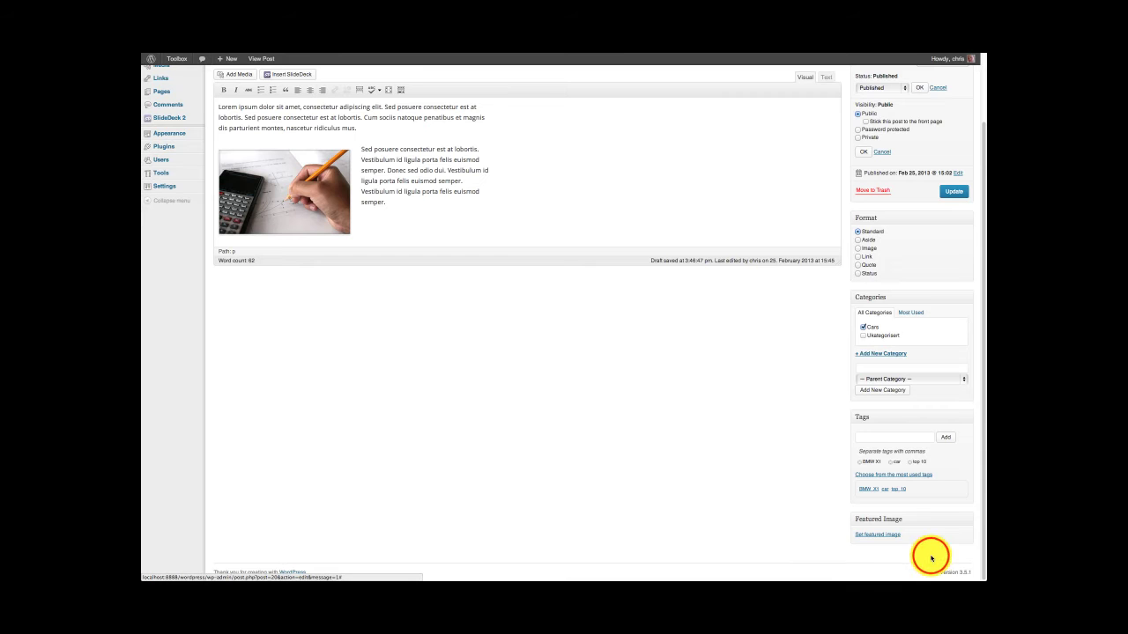
pyautogui.scroll(-2, 557, 320)
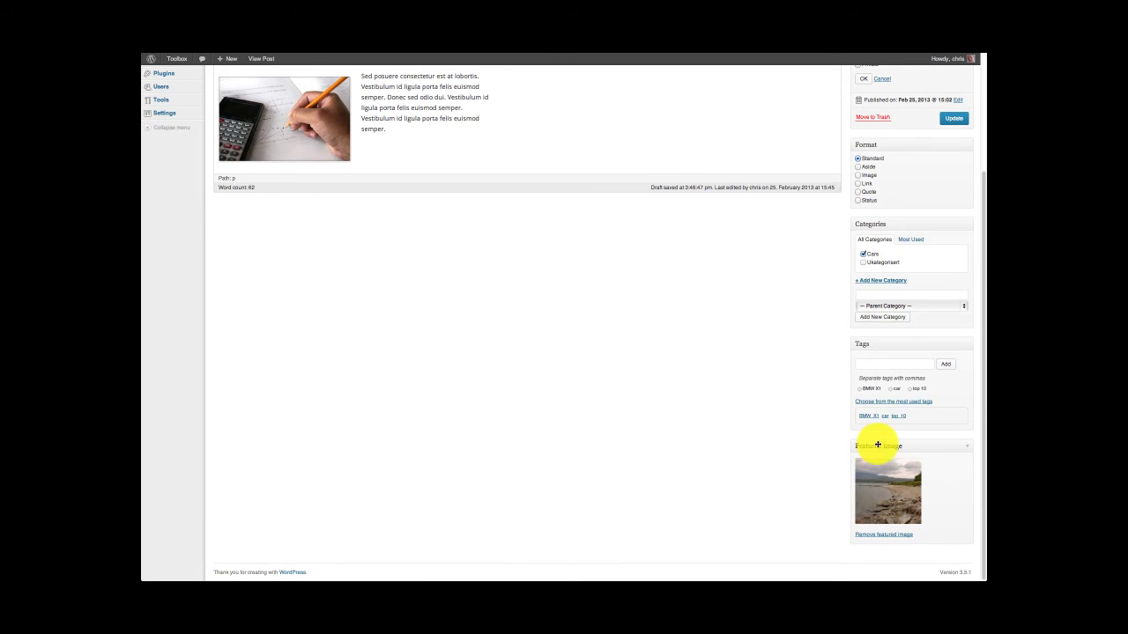
pyautogui.scroll(4, 735, 397)
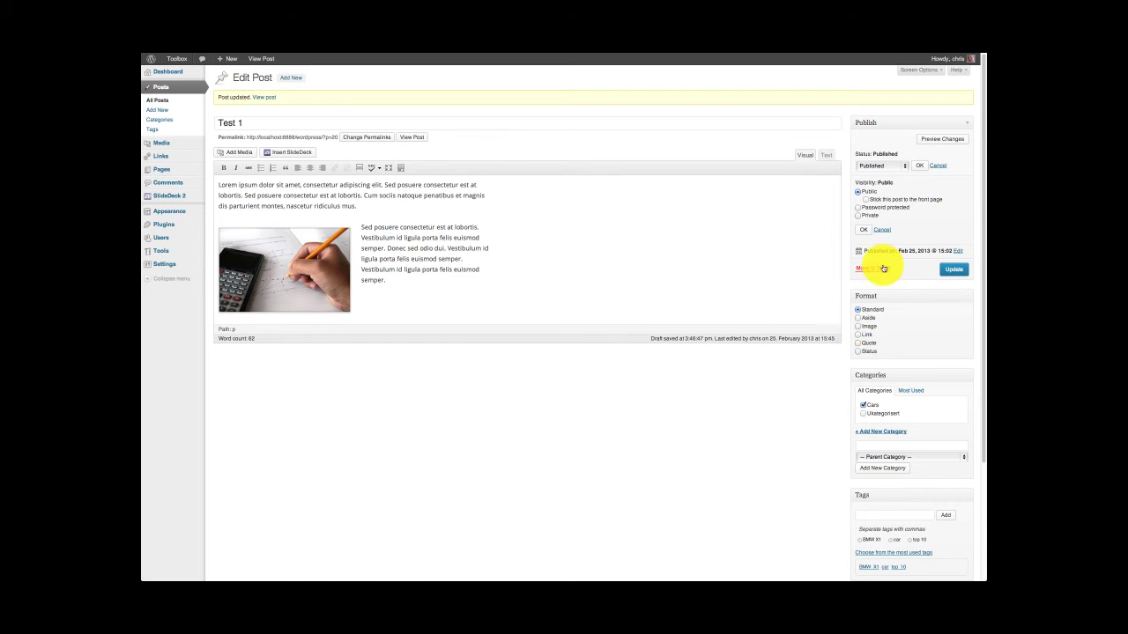
pyautogui.click(950, 269)
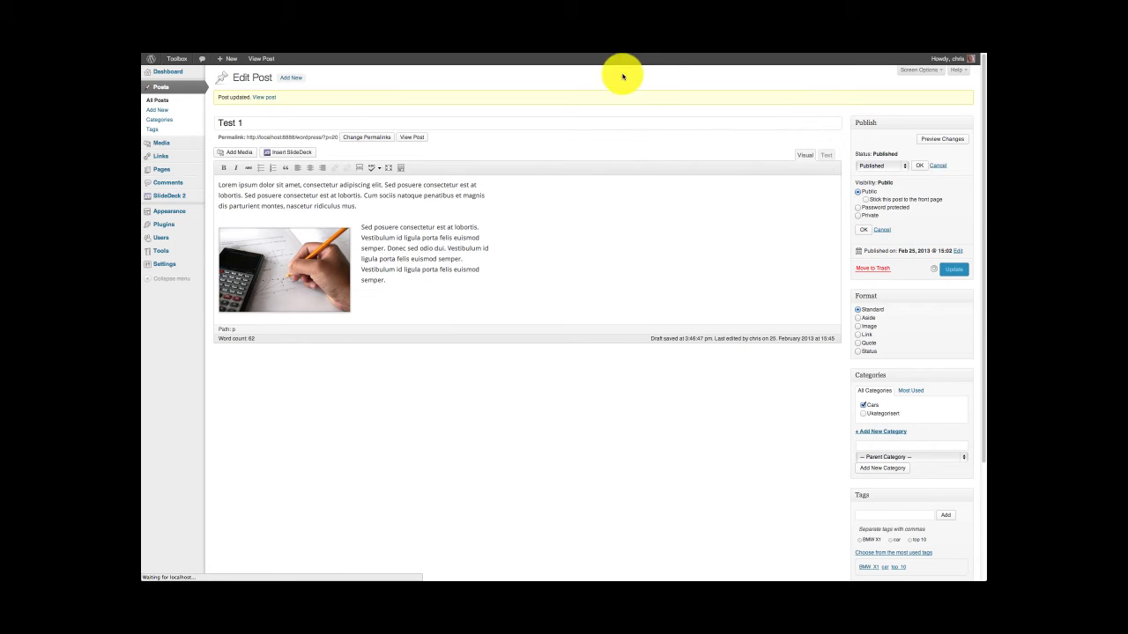
# Reload the Toolbox site's home page to view the updated Test 1 post
pyautogui.moveTo(636, 55)
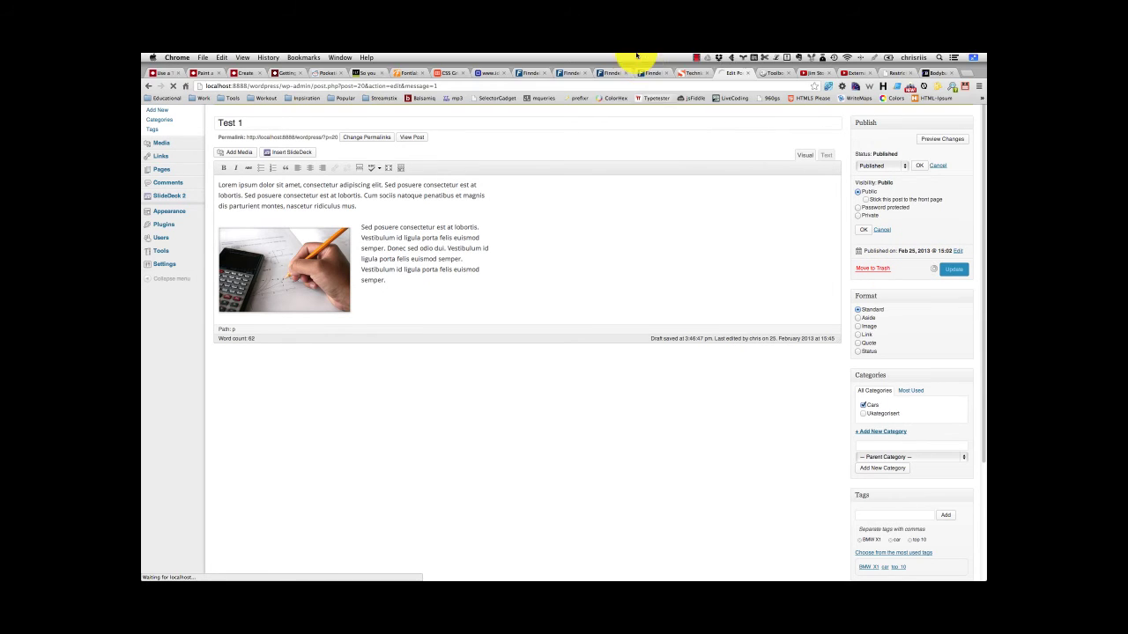
pyautogui.click(775, 73)
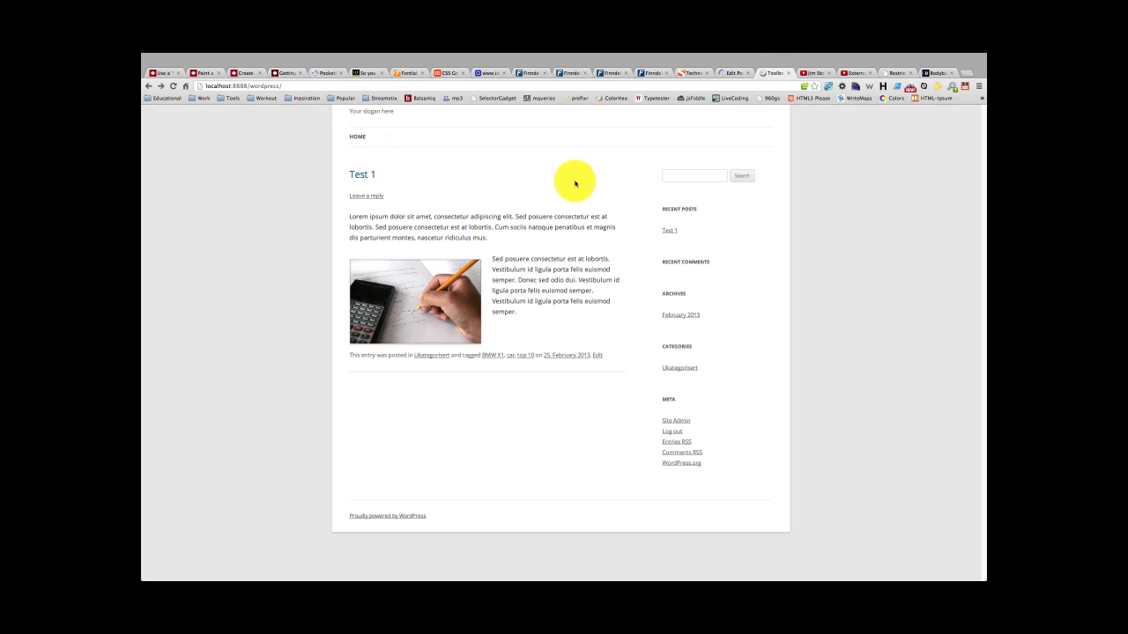
pyautogui.press('super+r')
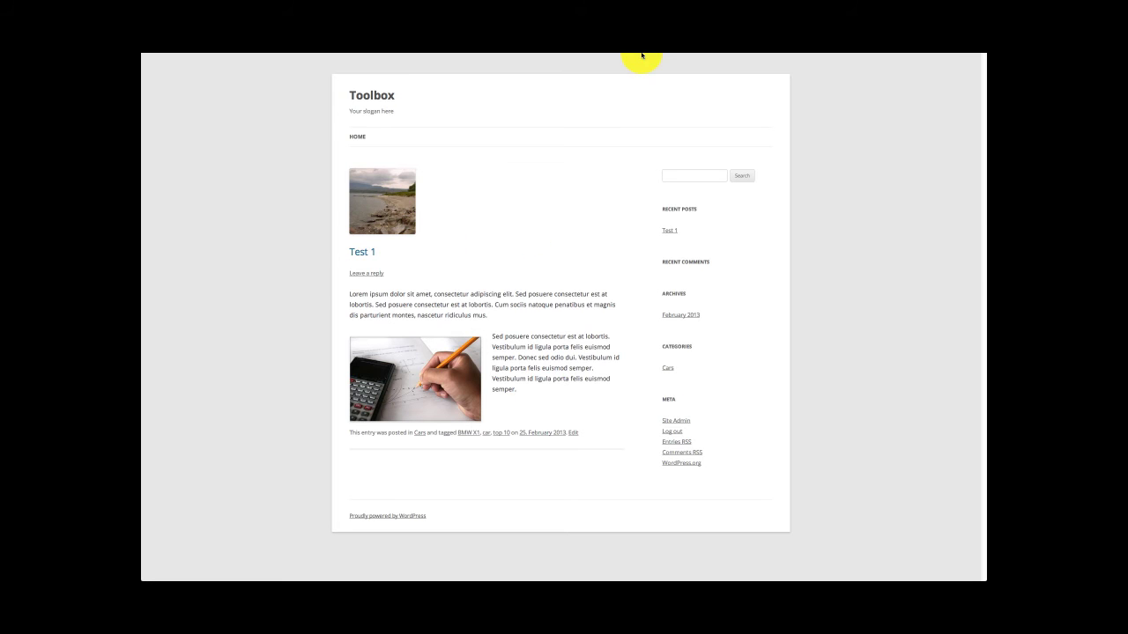
# Compare the post editor with the live home page and examine where the featured image appears
pyautogui.moveTo(641, 55)
pyautogui.click(732, 72)
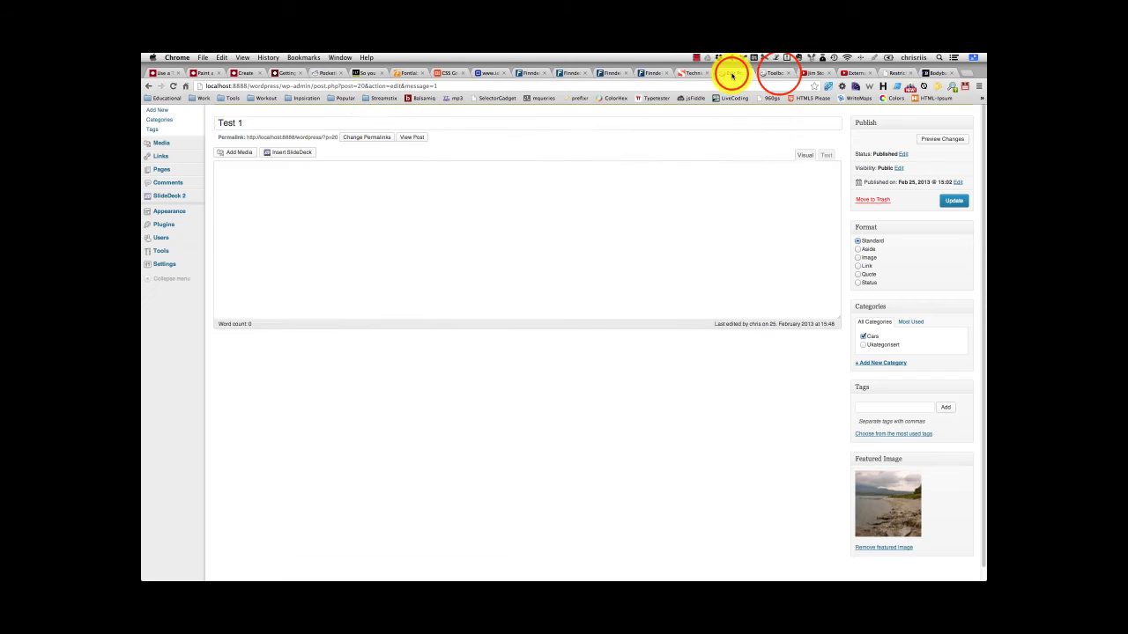
pyautogui.click(779, 72)
pyautogui.click(728, 73)
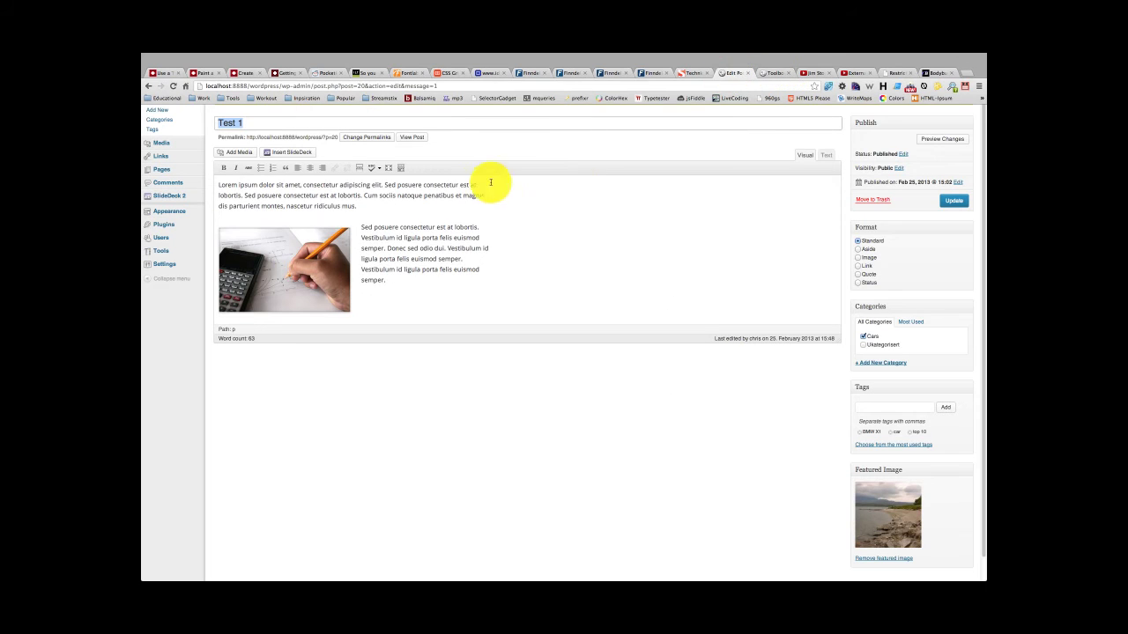
pyautogui.moveTo(699, 55)
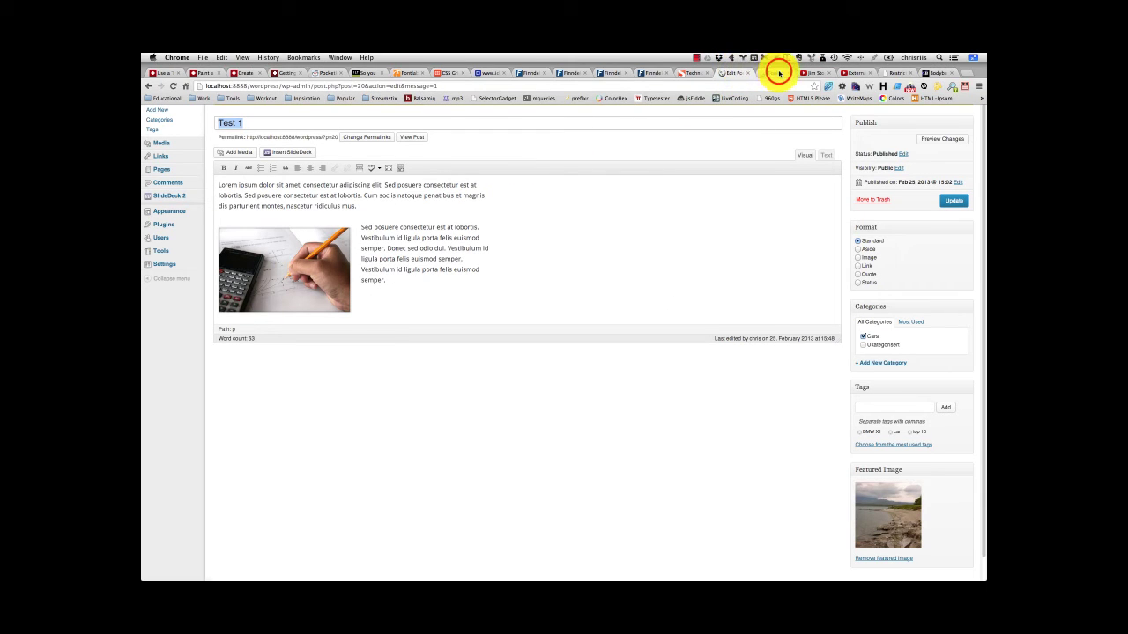
pyautogui.click(773, 72)
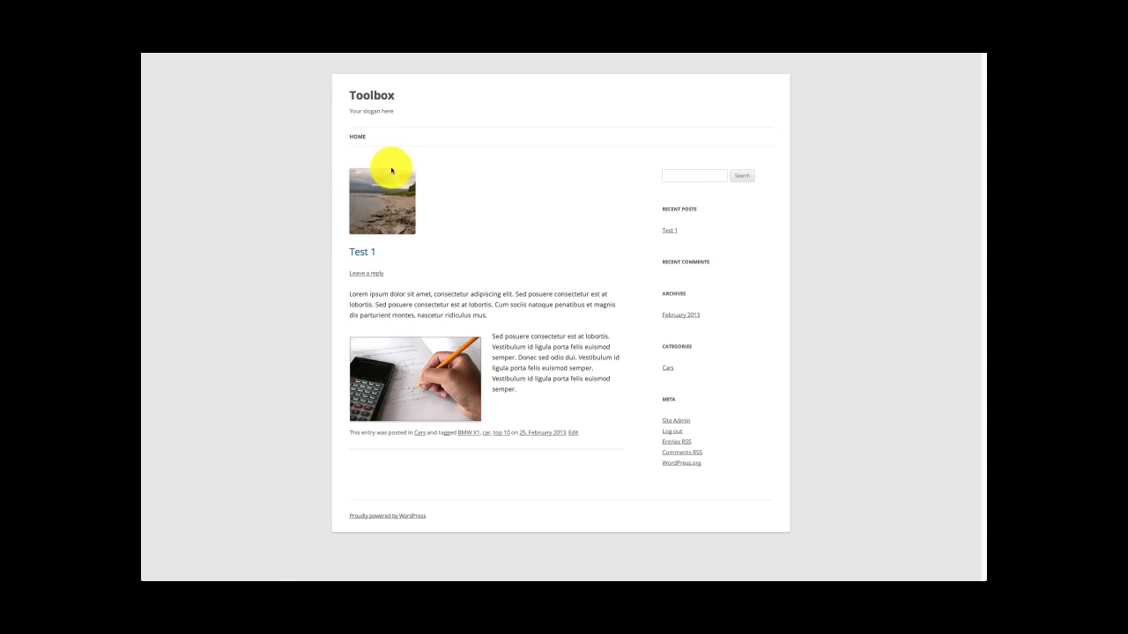
pyautogui.moveTo(395, 167); pyautogui.dragTo(463, 169)
pyautogui.click(462, 169)
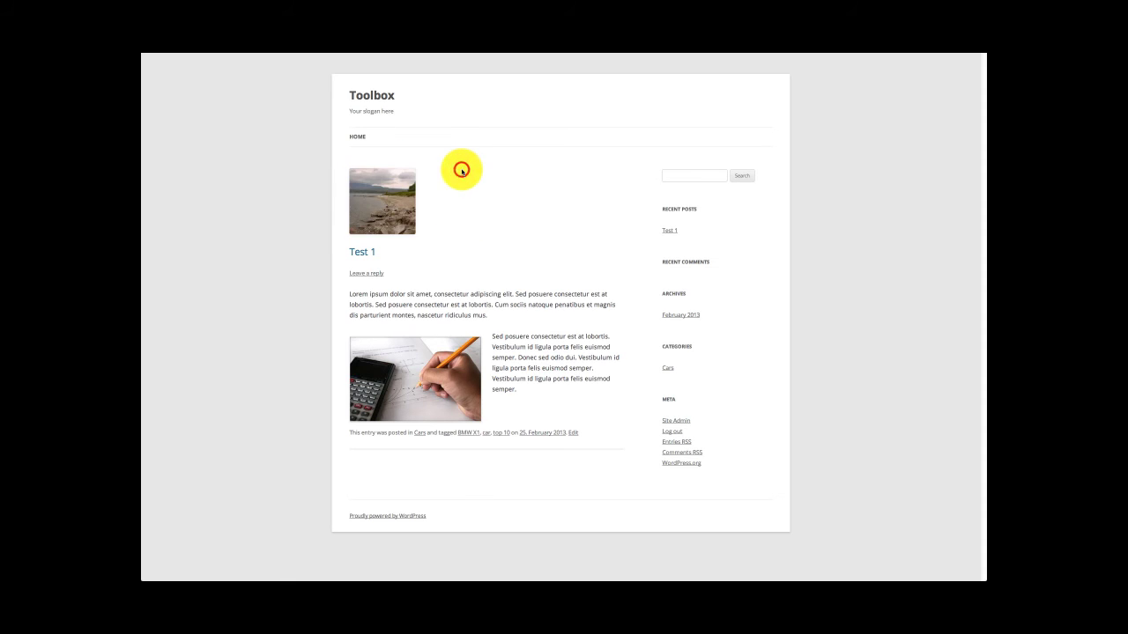
pyautogui.moveTo(576, 55)
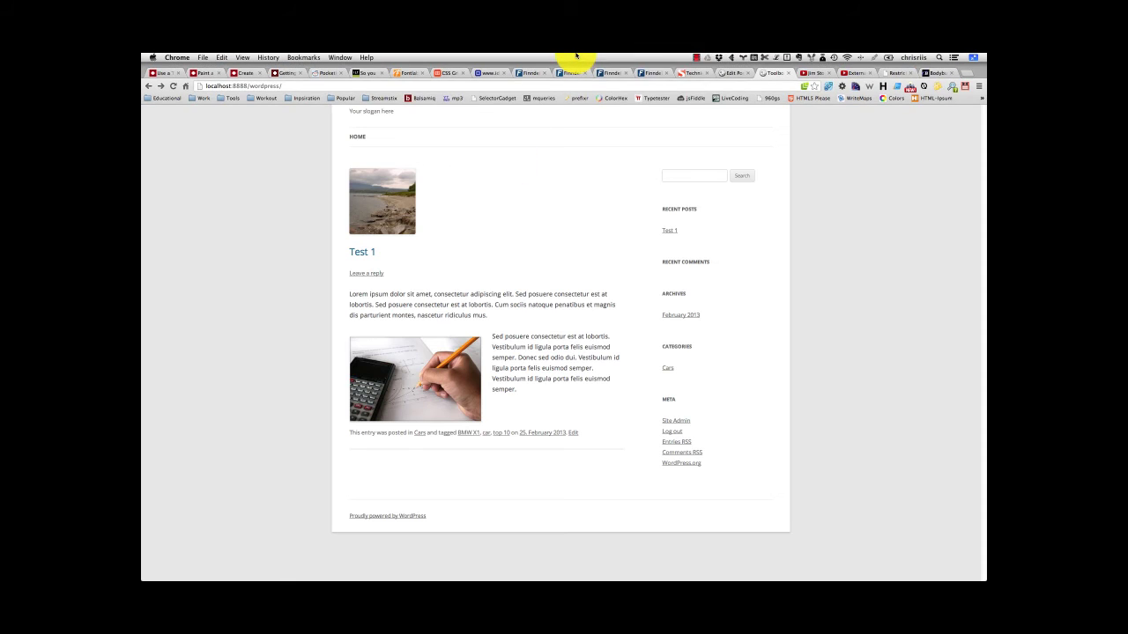
# Return to the WordPress admin and open the post categories management page
pyautogui.click(730, 71)
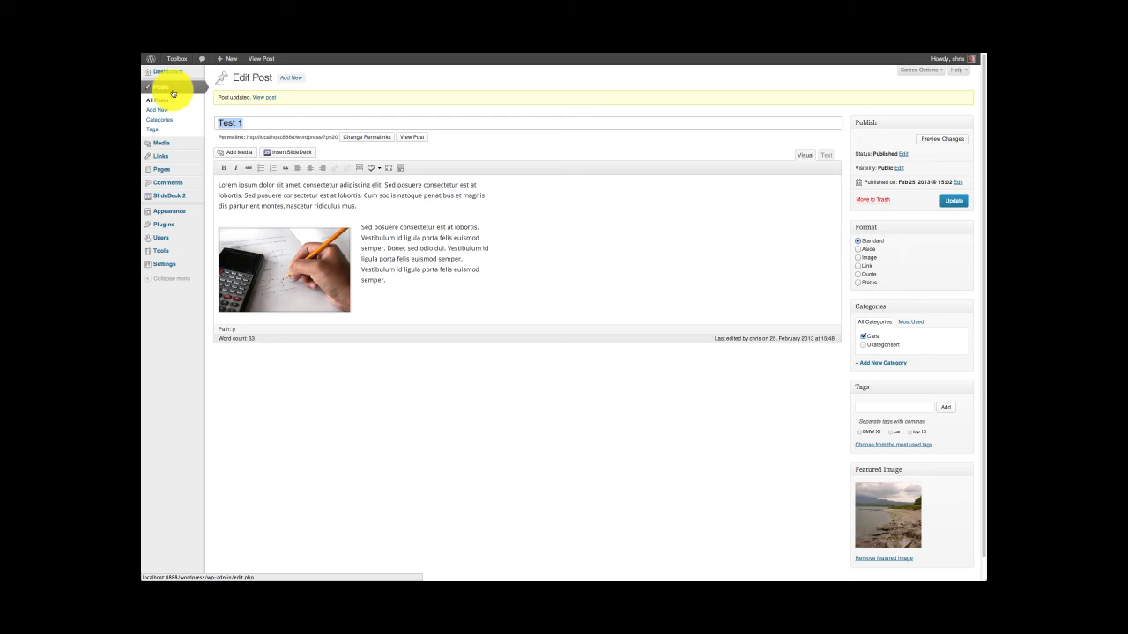
pyautogui.click(172, 93)
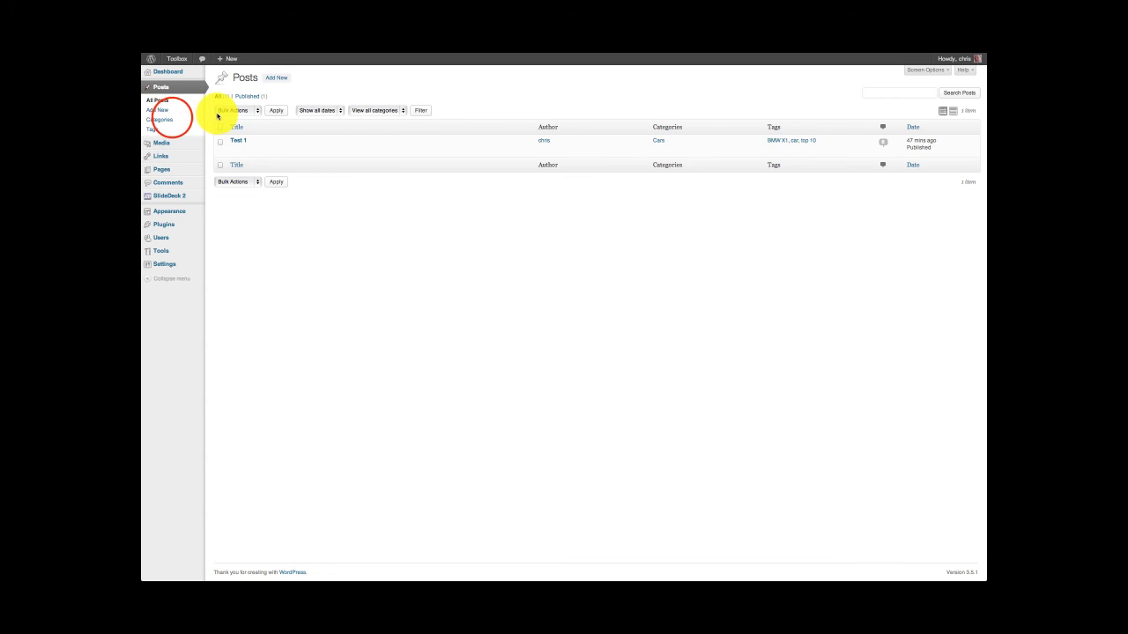
pyautogui.click(172, 120)
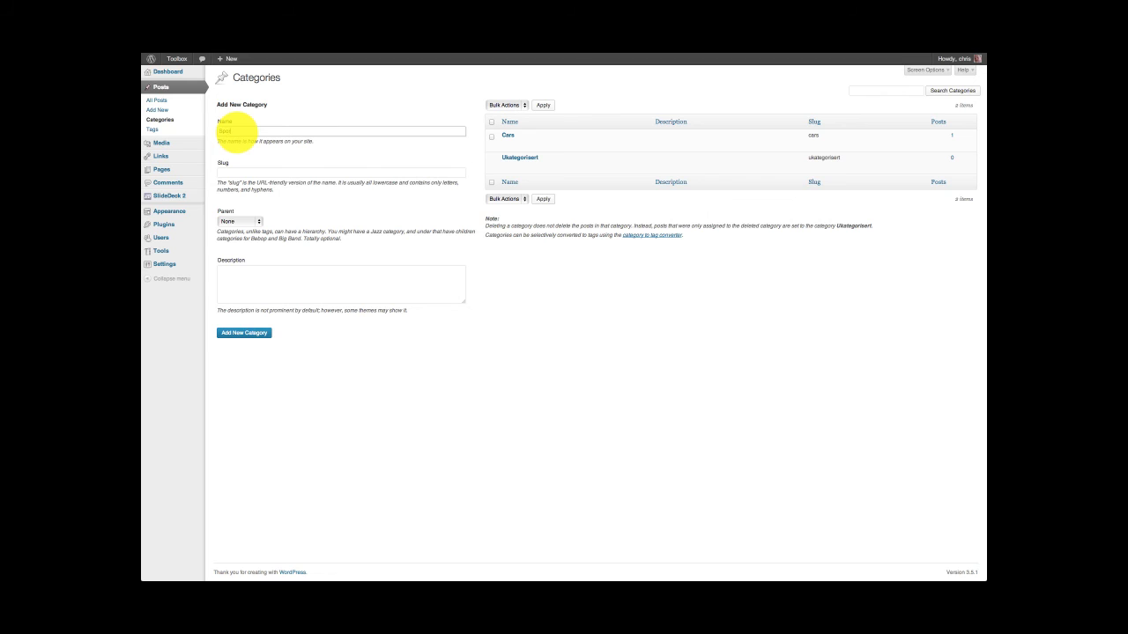
# Add a category named Sports with slug sports, parent None and description "A category about sports."
pyautogui.press('Tab')
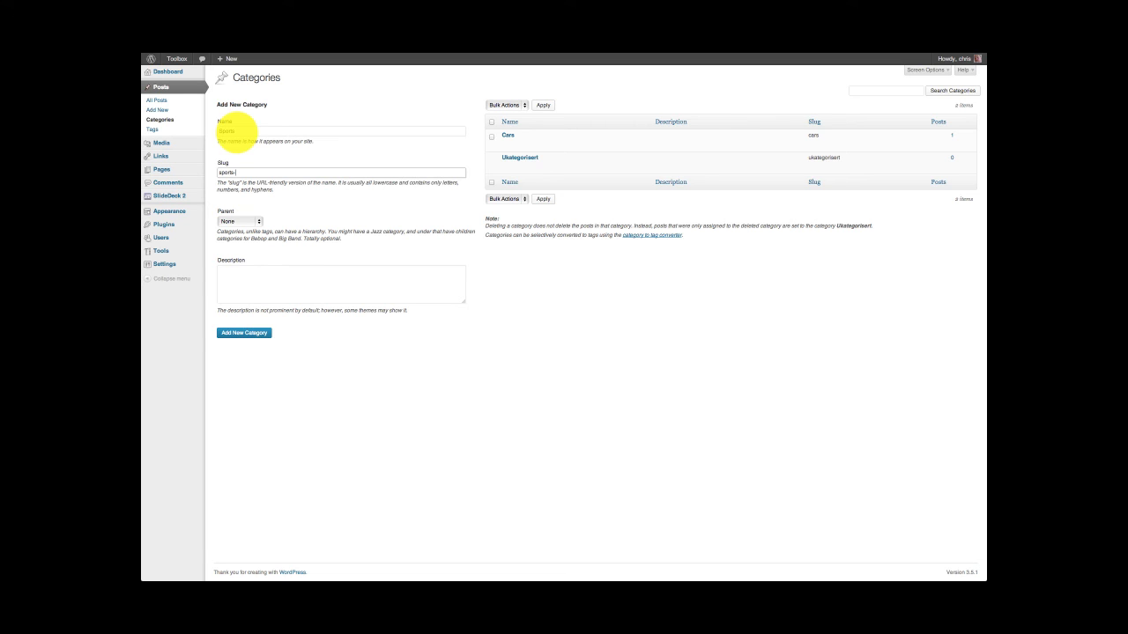
pyautogui.click(240, 221)
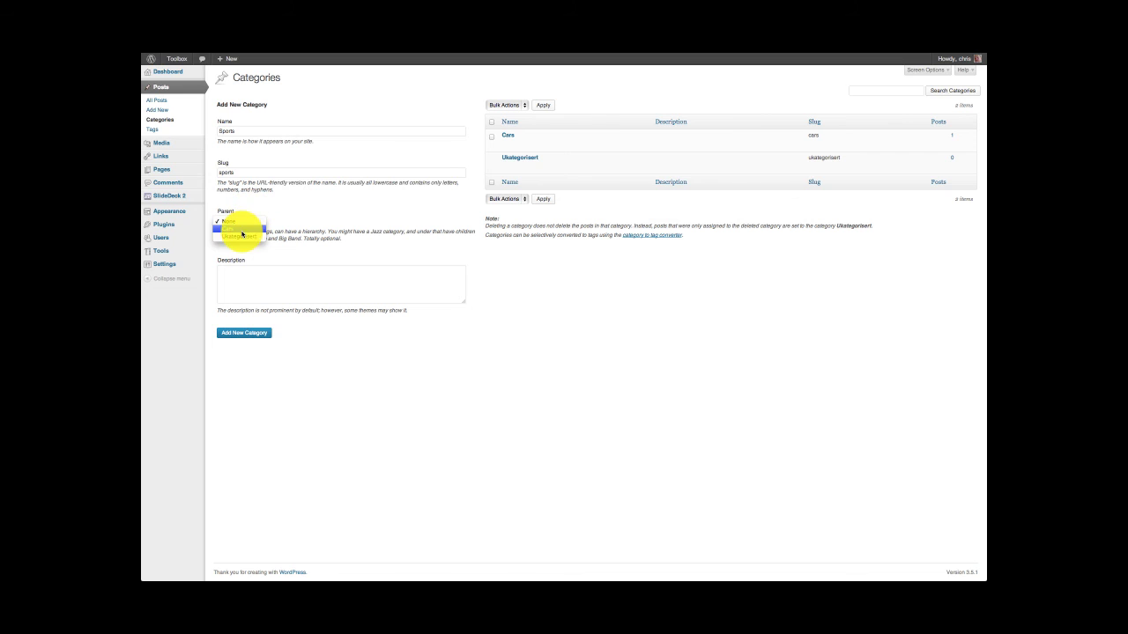
pyautogui.click(231, 237)
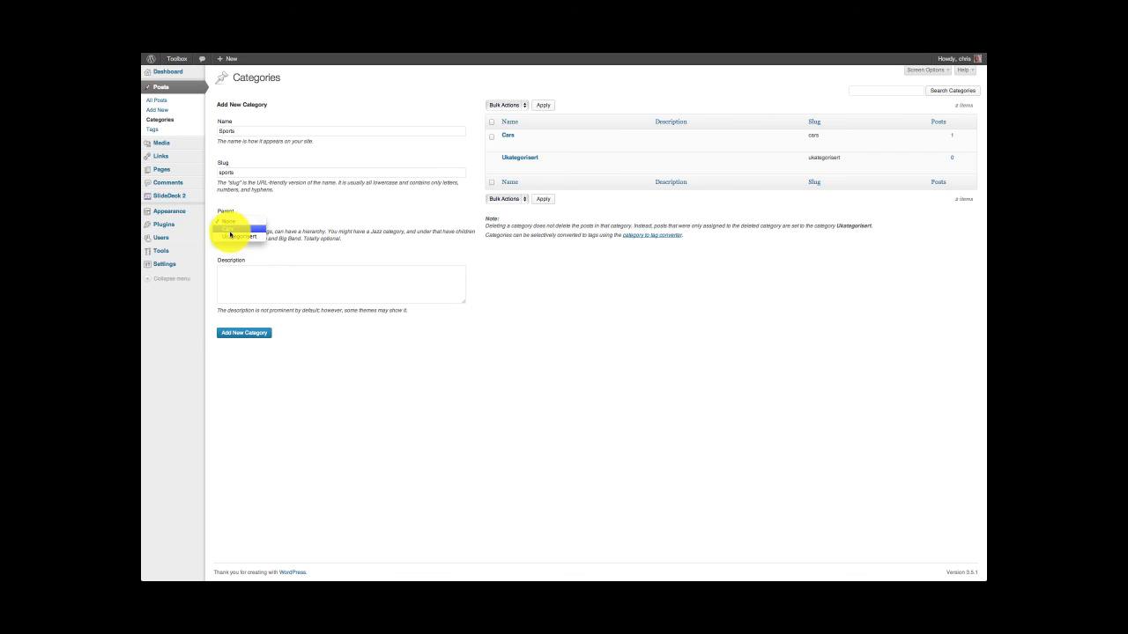
pyautogui.click(254, 275)
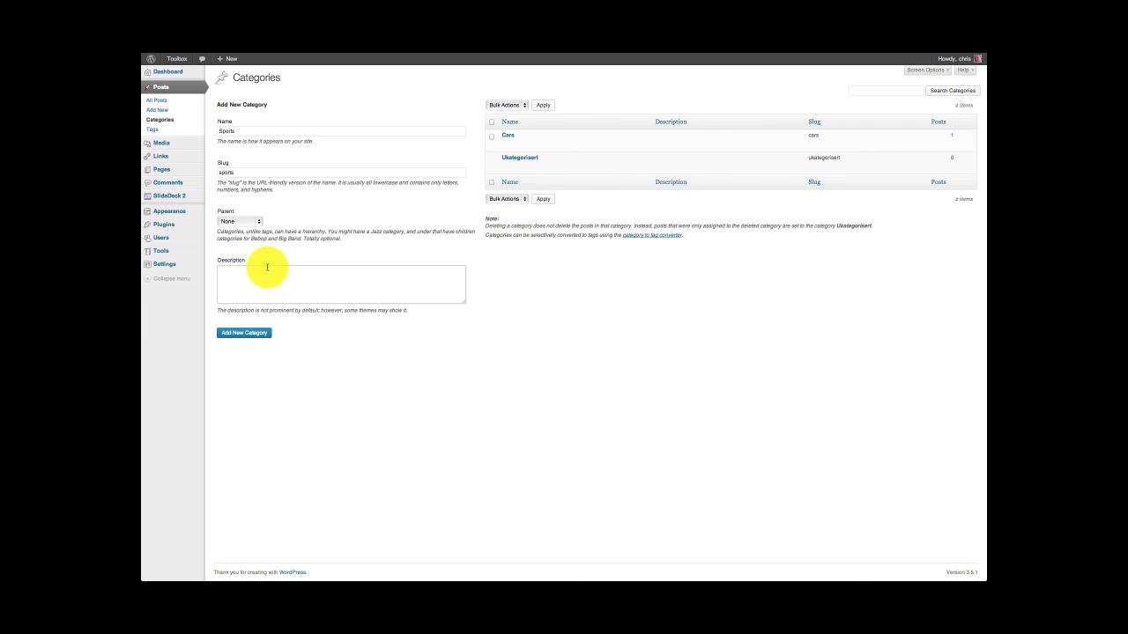
pyautogui.write('A category about sports.')
pyautogui.click(251, 332)
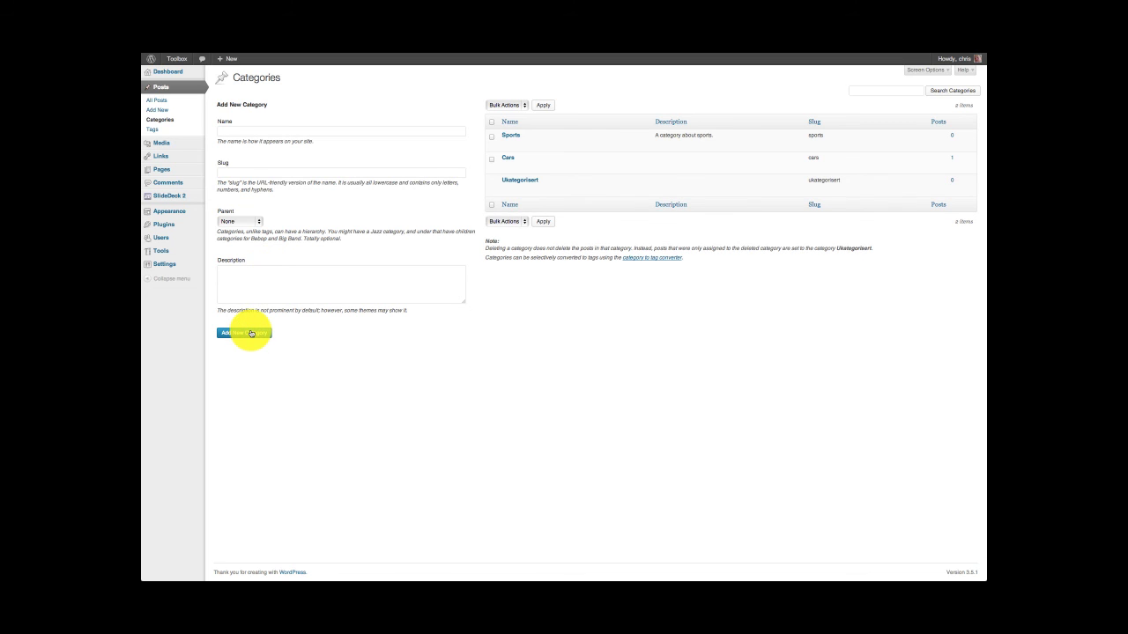
pyautogui.moveTo(511, 134)
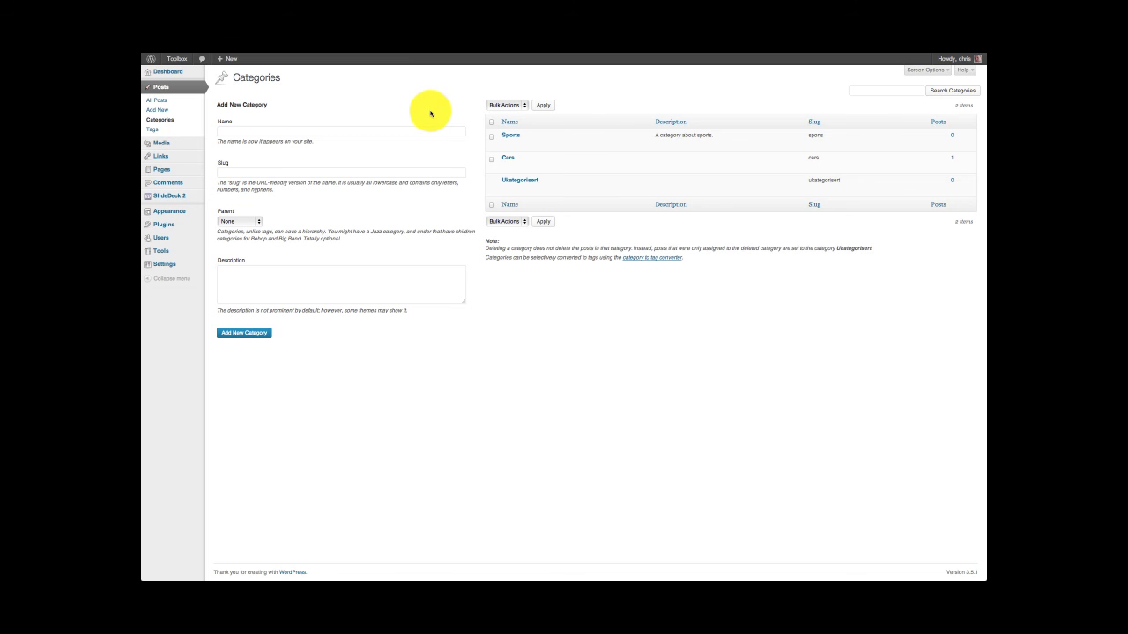
# Open the post tags management page
pyautogui.click(157, 129)
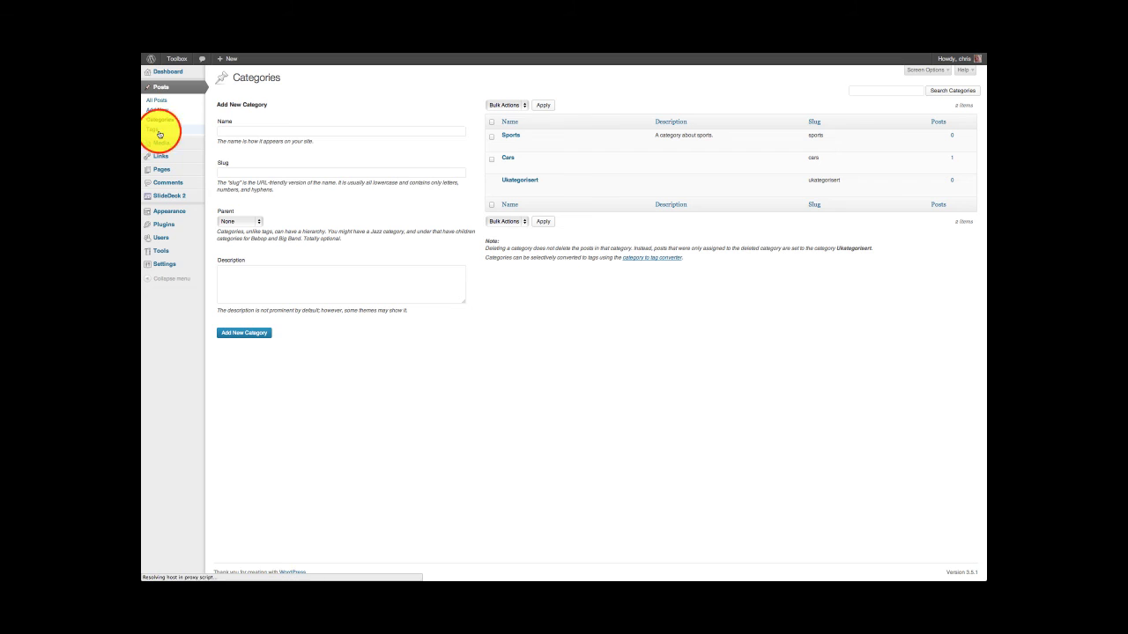